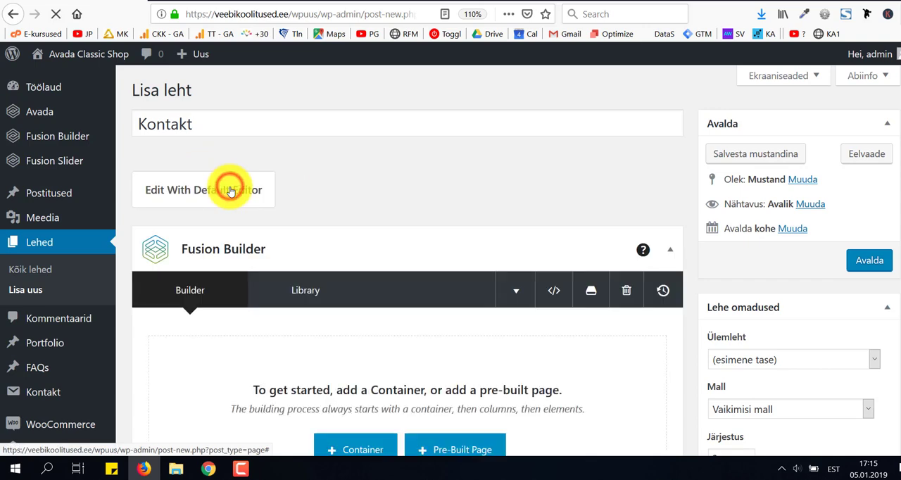
Open the demo pages in the Fusion Builder library and choose the Avada Law demo.
{"action": "scroll", "coordinate": [282, 190], "scroll_direction": "down", "scroll_amount": 3}
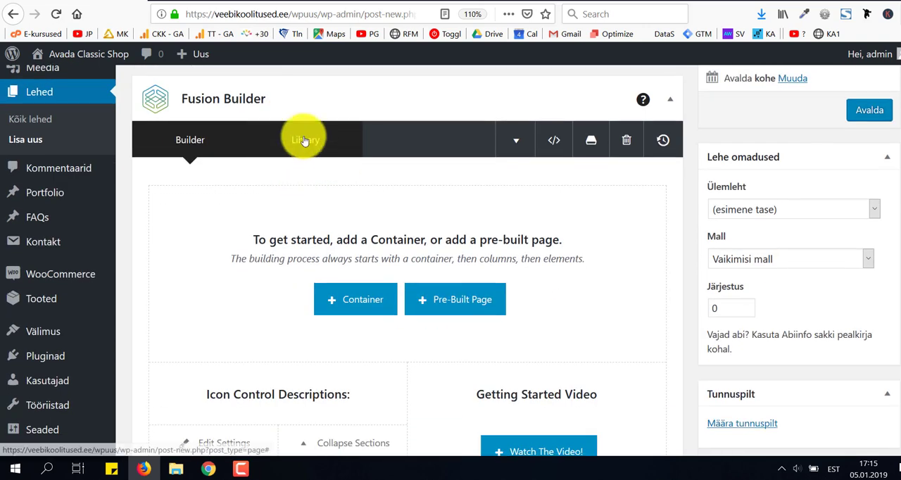
{"action": "left_click", "coordinate": [304, 140]}
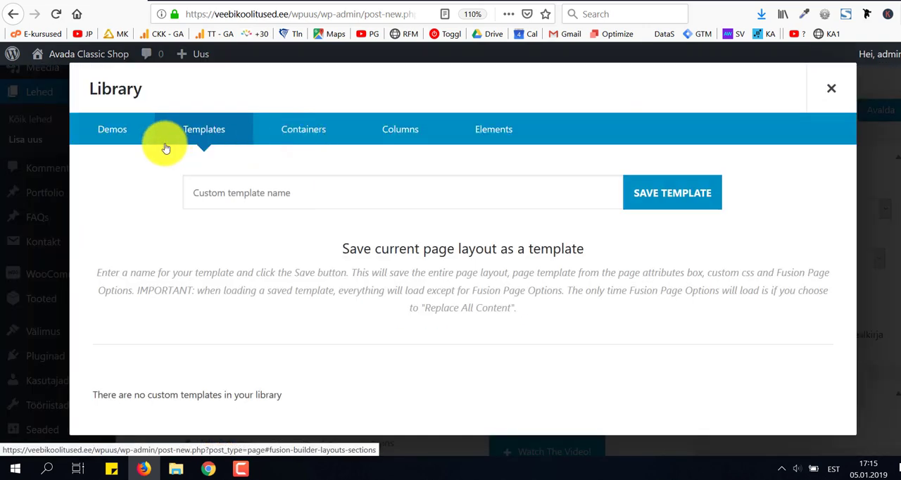
{"action": "left_click", "coordinate": [125, 135]}
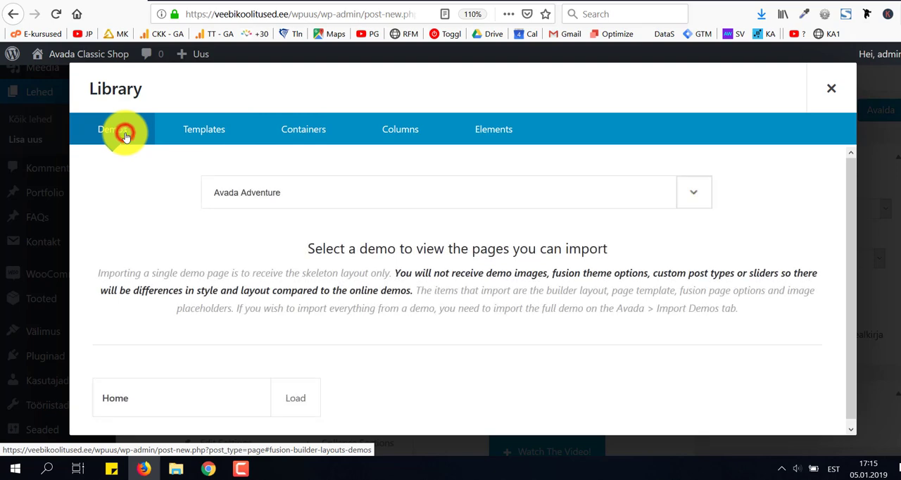
{"action": "left_click", "coordinate": [303, 193]}
{"action": "scroll", "coordinate": [339, 330], "scroll_direction": "down", "scroll_amount": 10}
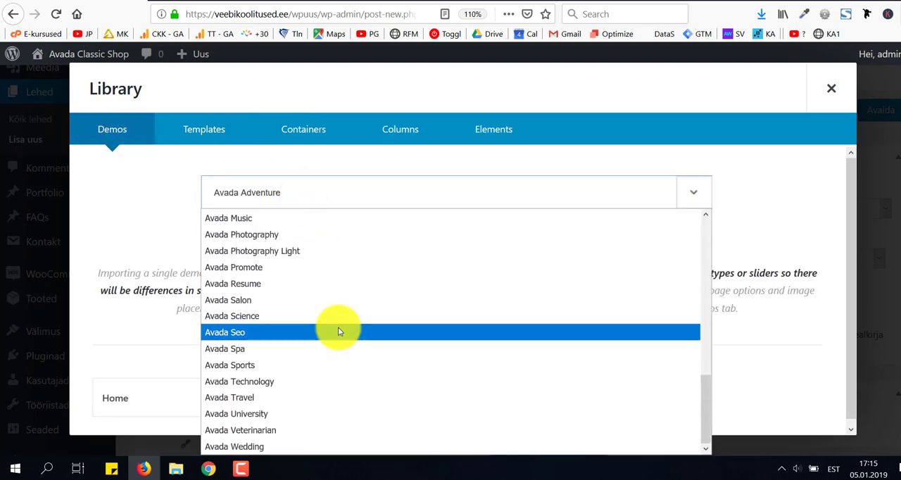
{"action": "scroll", "coordinate": [338, 330], "scroll_direction": "up", "scroll_amount": 3}
{"action": "left_click", "coordinate": [307, 281]}
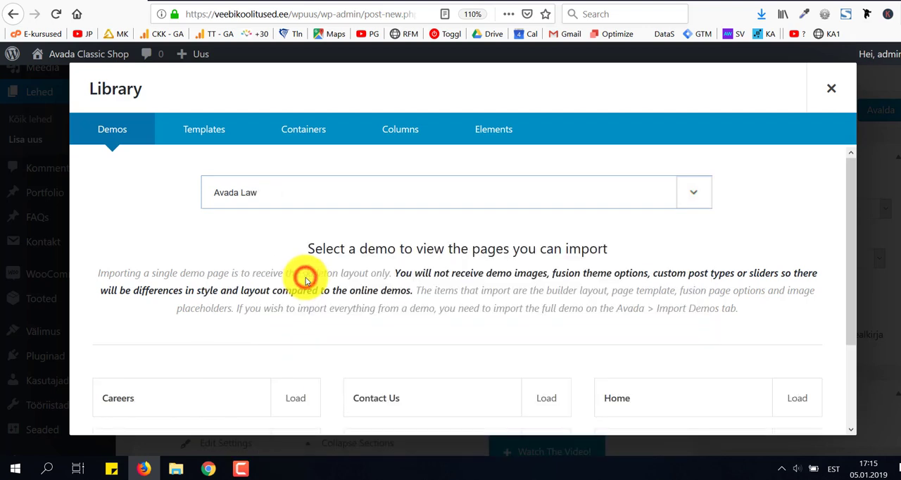
Import the Contact Us demo page, accepting the replacement of existing content, and remove its missing law-contact slider.
{"action": "scroll", "coordinate": [382, 271], "scroll_direction": "down", "scroll_amount": 2}
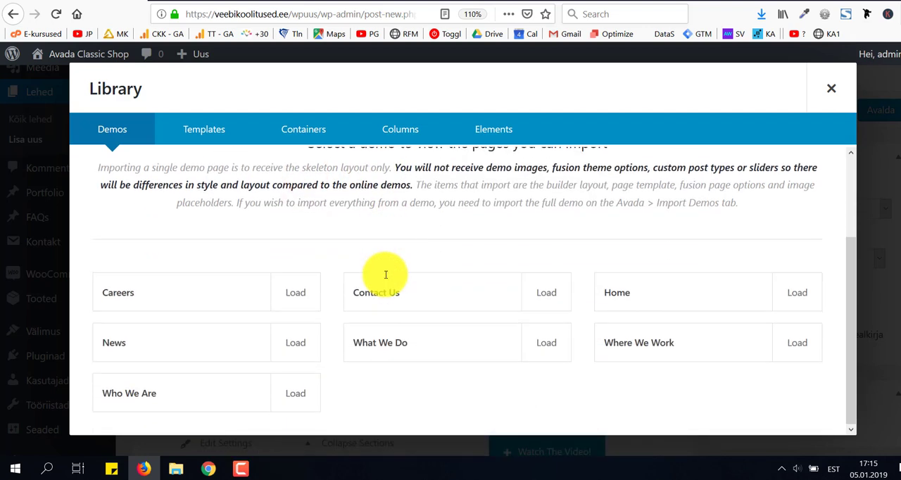
{"action": "left_click", "coordinate": [548, 296]}
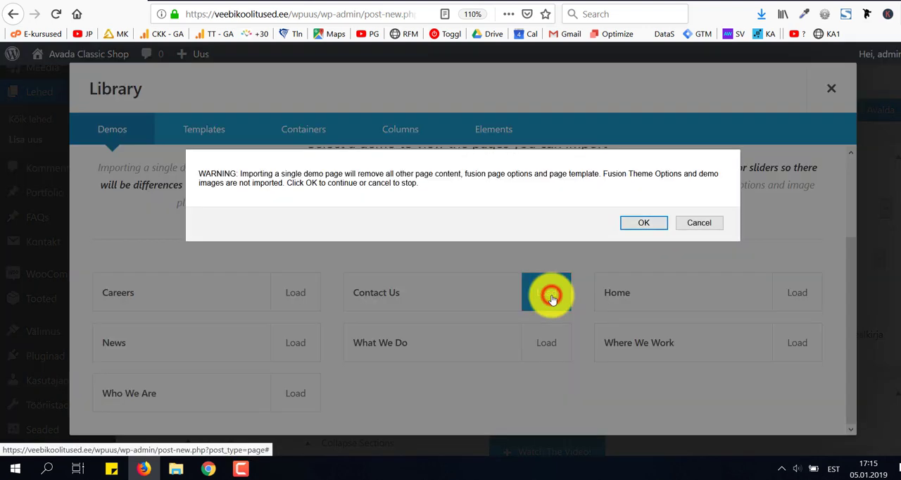
{"action": "left_click", "coordinate": [644, 225]}
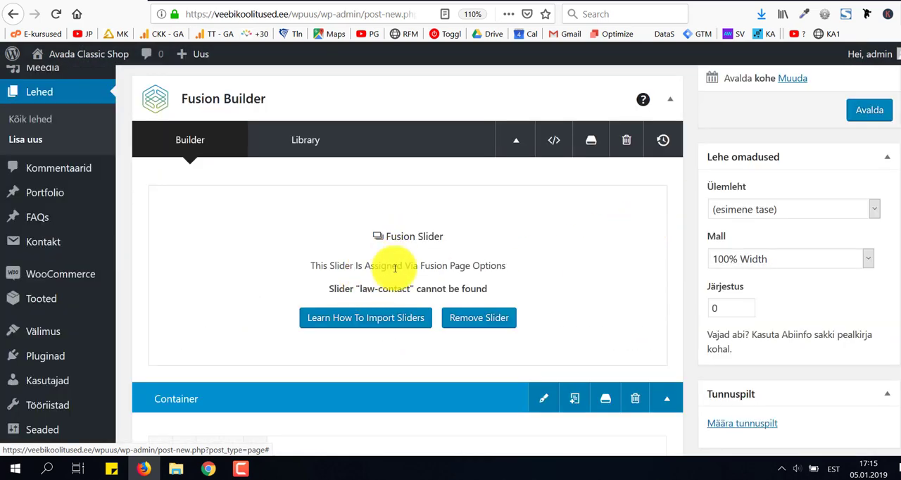
{"action": "left_click", "coordinate": [478, 319]}
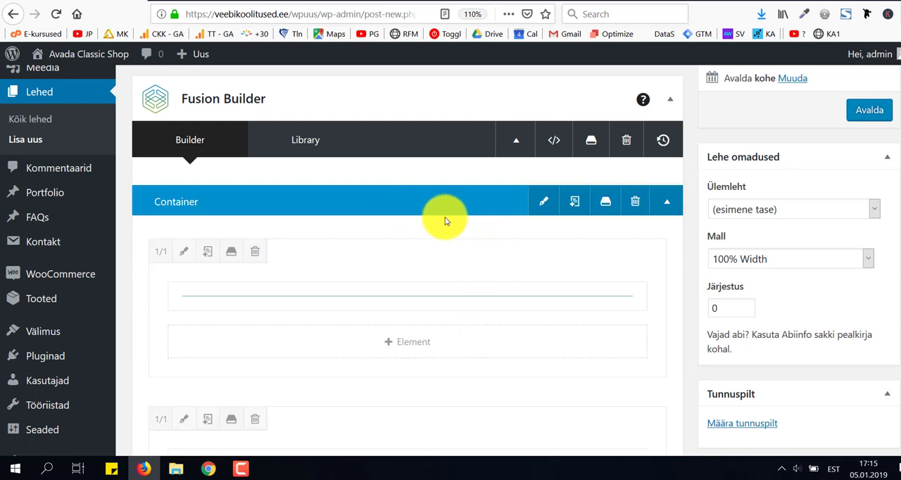
Look through the imported containers and elements, and publish the Kontakt page.
{"action": "scroll", "coordinate": [444, 221], "scroll_direction": "down", "scroll_amount": 2}
{"action": "scroll", "coordinate": [450, 220], "scroll_direction": "down", "scroll_amount": 6}
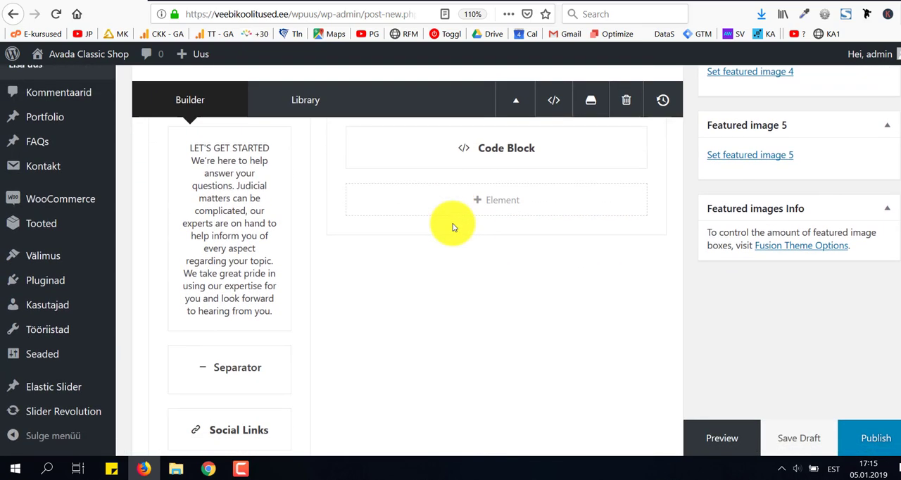
{"action": "scroll", "coordinate": [453, 226], "scroll_direction": "down", "scroll_amount": 4}
{"action": "scroll", "coordinate": [453, 223], "scroll_direction": "down", "scroll_amount": 5}
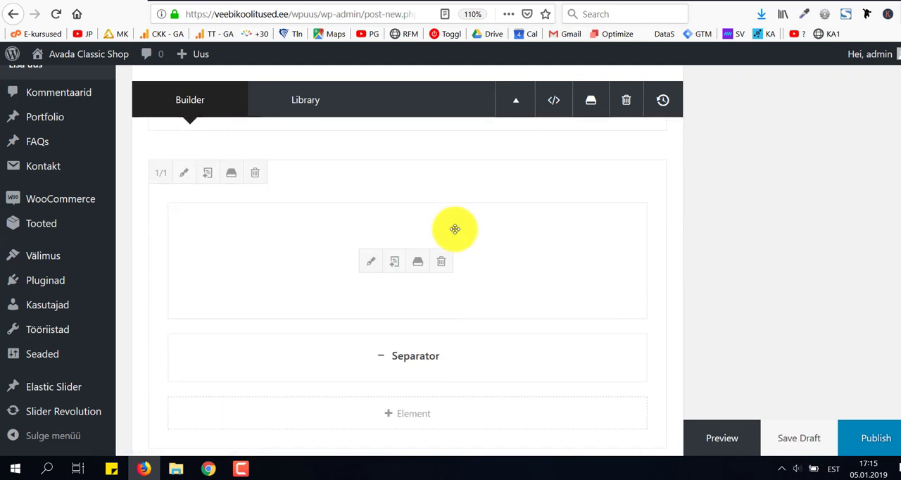
{"action": "scroll", "coordinate": [455, 229], "scroll_direction": "down", "scroll_amount": 4}
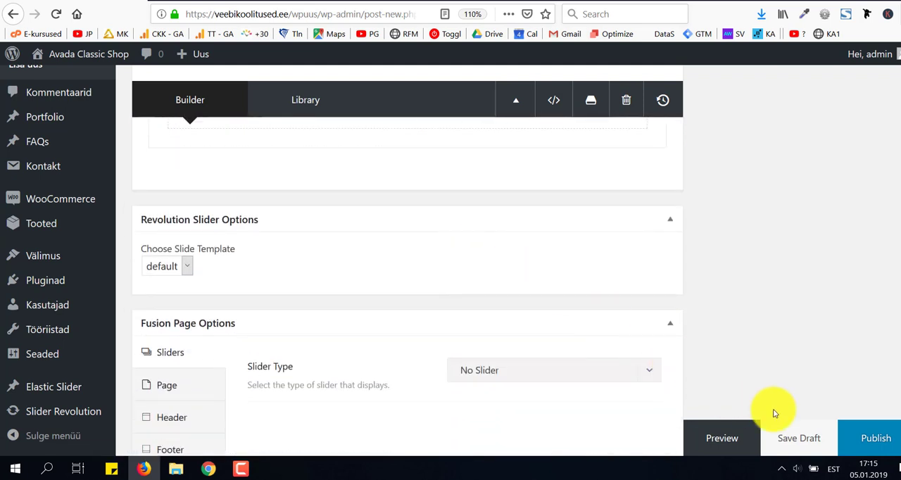
{"action": "left_click", "coordinate": [875, 442]}
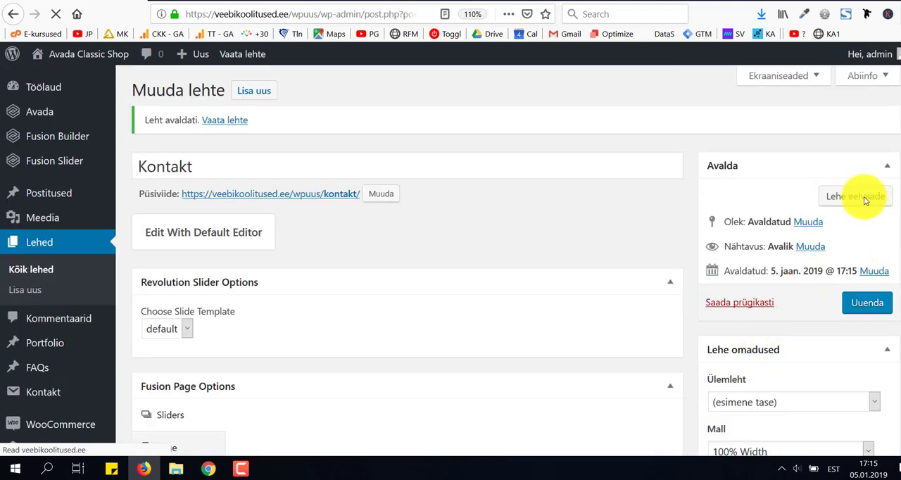
Preview the published Kontakt page and examine its layout from the contact boxes down to the footer.
{"action": "left_click", "coordinate": [866, 198]}
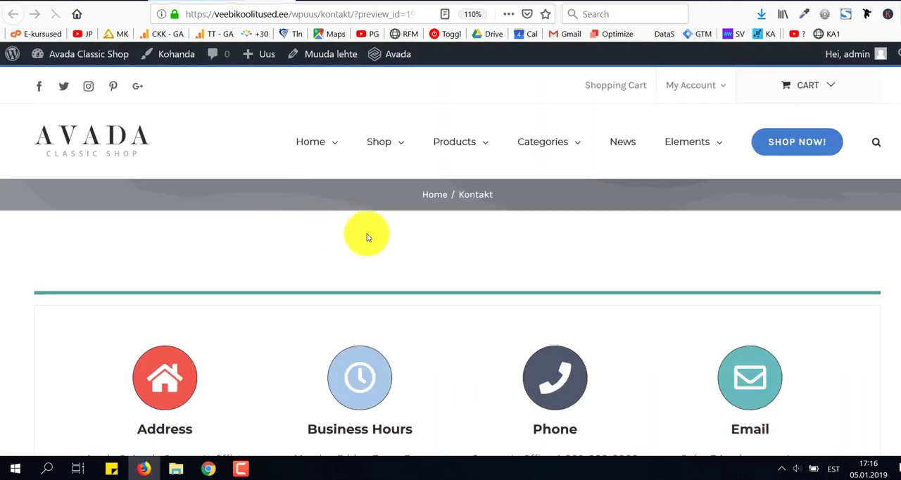
{"action": "scroll", "coordinate": [447, 280], "scroll_direction": "down", "scroll_amount": 3}
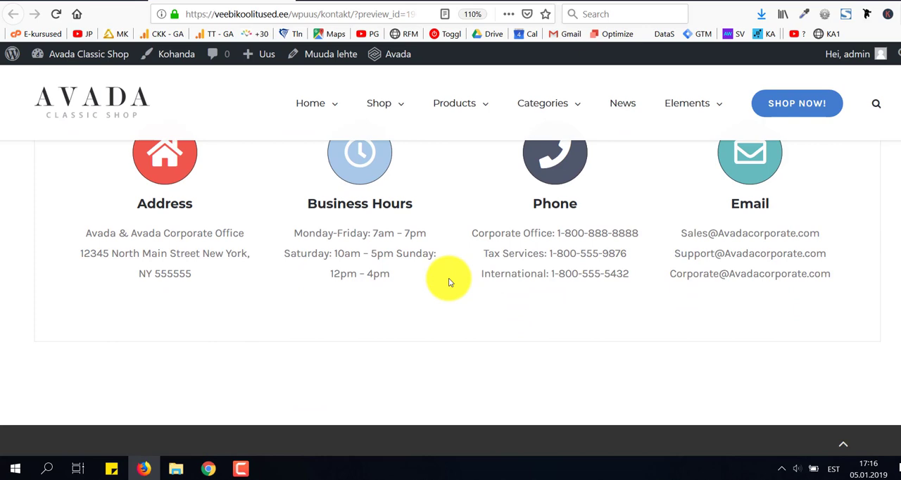
{"action": "scroll", "coordinate": [448, 281], "scroll_direction": "down", "scroll_amount": 4}
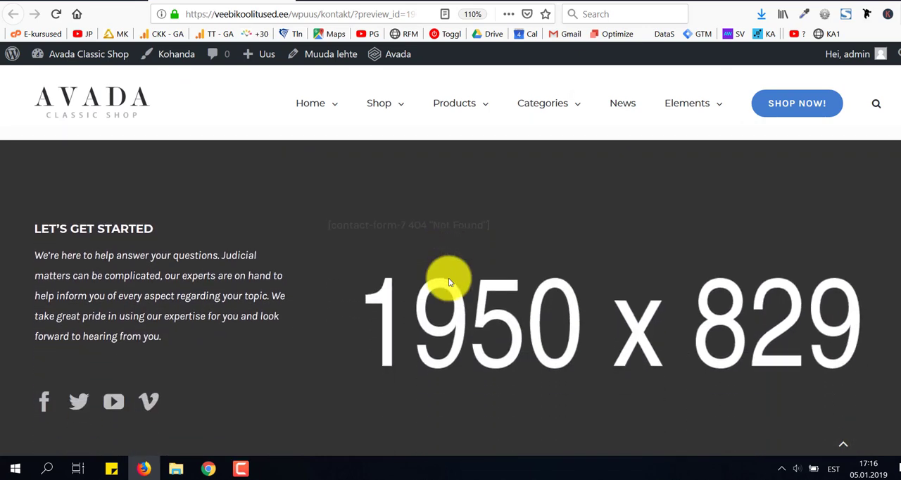
{"action": "scroll", "coordinate": [448, 281], "scroll_direction": "down", "scroll_amount": 6}
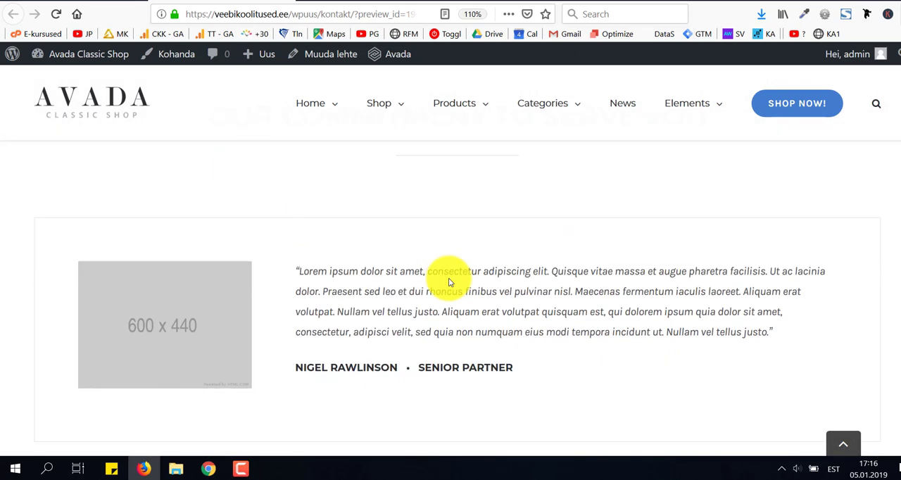
{"action": "scroll", "coordinate": [449, 280], "scroll_direction": "down", "scroll_amount": 3}
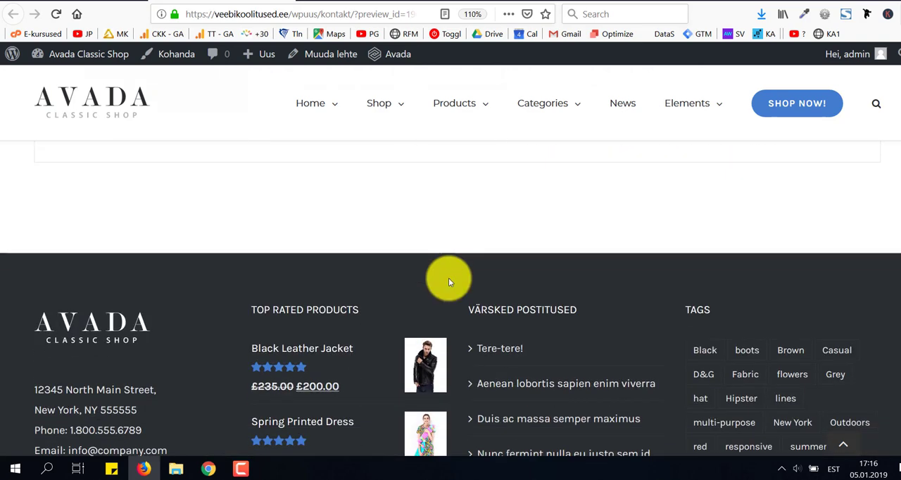
{"action": "scroll", "coordinate": [448, 281], "scroll_direction": "up", "scroll_amount": 20}
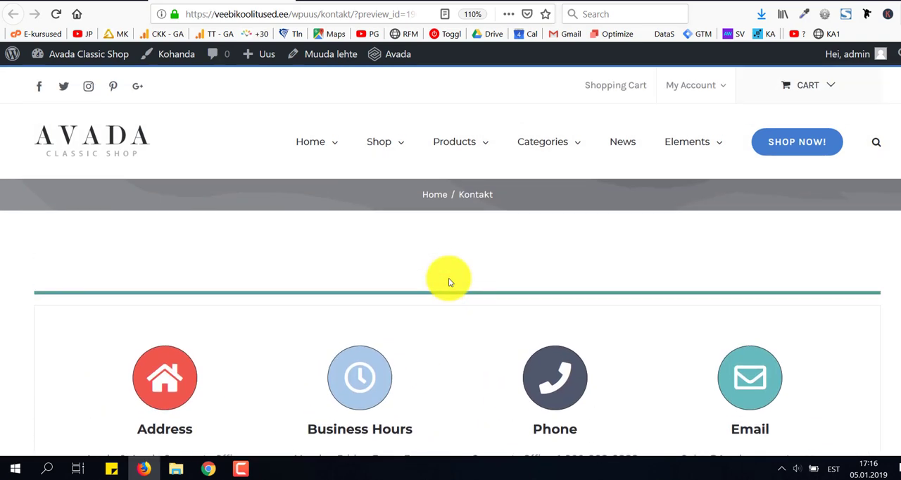
{"action": "scroll", "coordinate": [449, 282], "scroll_direction": "down", "scroll_amount": 2}
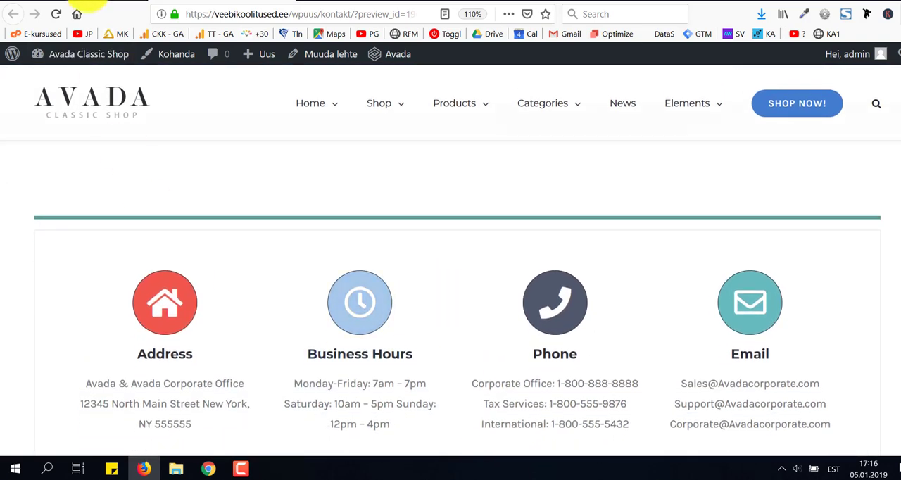
Back in the page editor, open the Content Boxes element's Address item and change its title to "Aadress".
{"action": "left_click", "coordinate": [88, 1]}
{"action": "scroll", "coordinate": [409, 241], "scroll_direction": "down", "scroll_amount": 4}
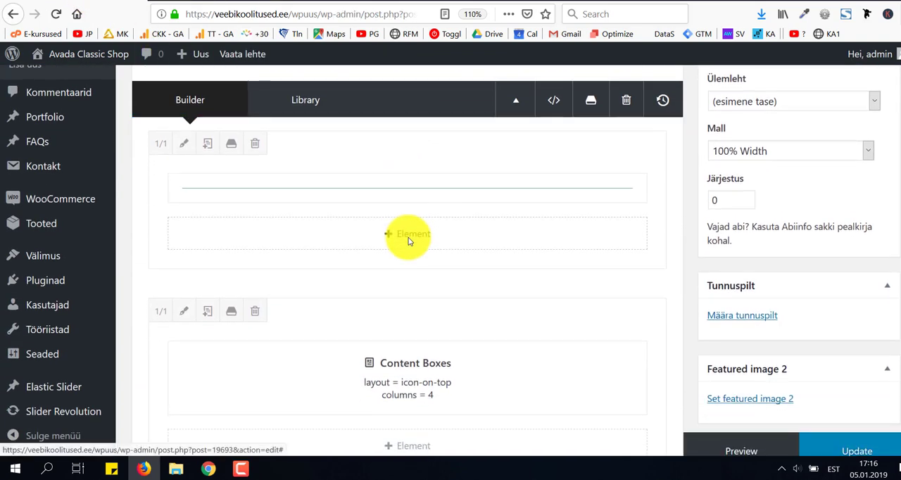
{"action": "scroll", "coordinate": [405, 239], "scroll_direction": "down", "scroll_amount": 4}
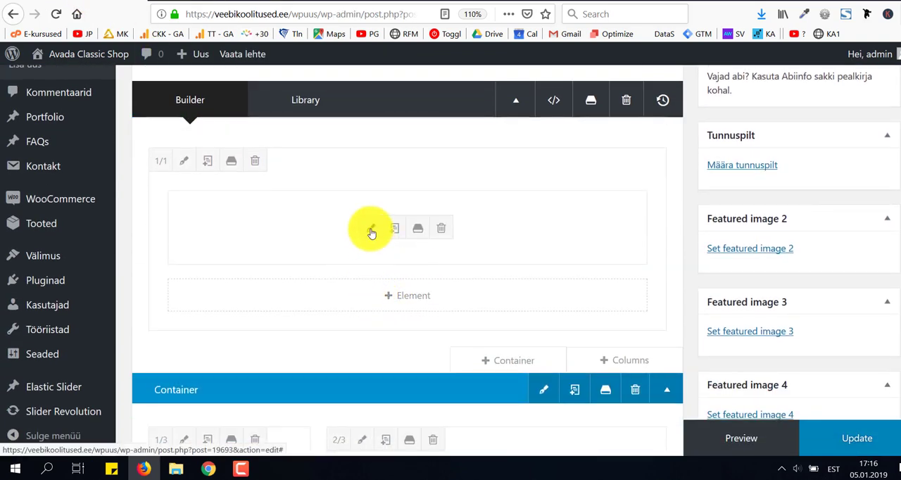
{"action": "left_click", "coordinate": [371, 229]}
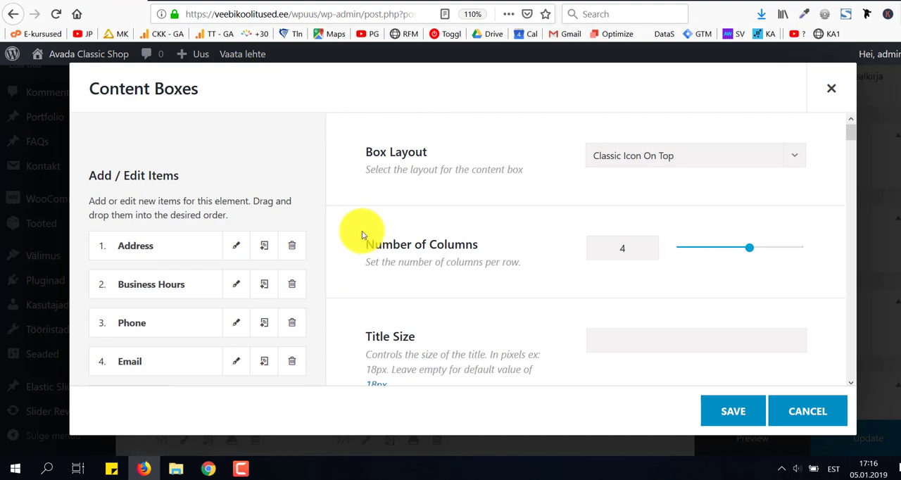
{"action": "left_click", "coordinate": [234, 247]}
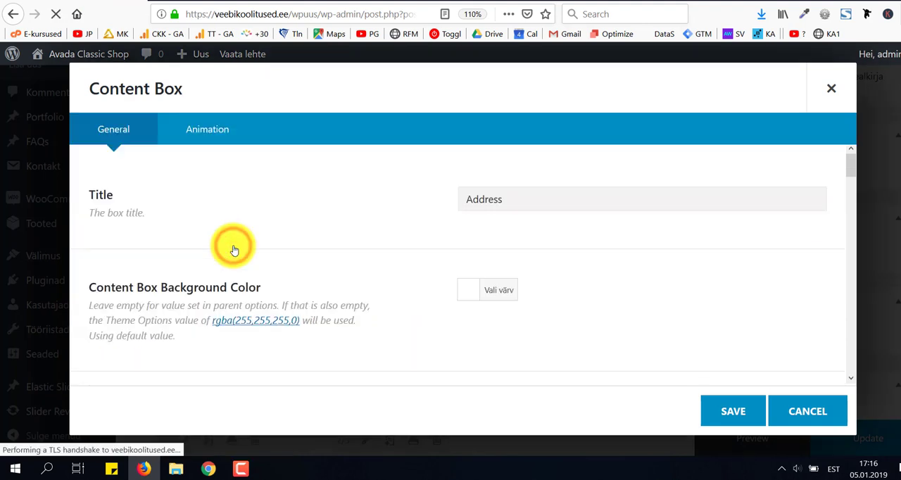
{"action": "double_click", "coordinate": [511, 201]}
{"action": "type", "text": "A"}
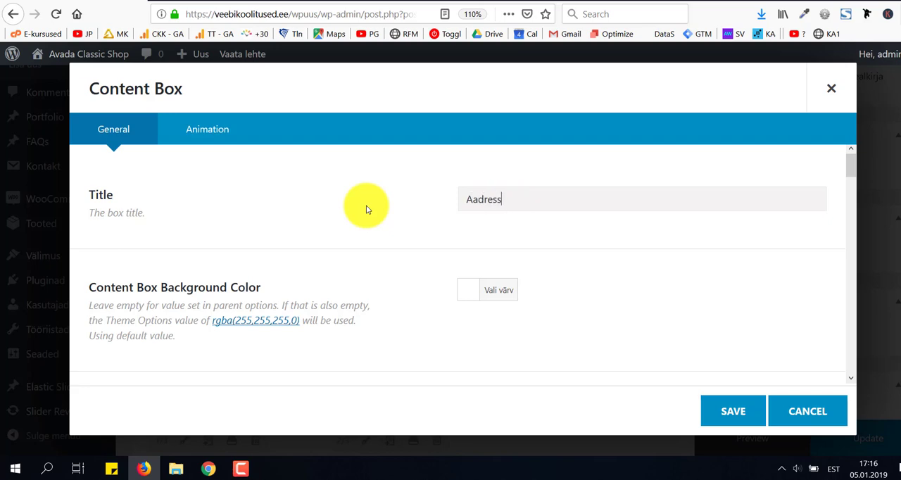
Replace the Aadress box's placeholder content with the street address and city on separate lines, and save the box.
{"action": "scroll", "coordinate": [366, 208], "scroll_direction": "down", "scroll_amount": 10}
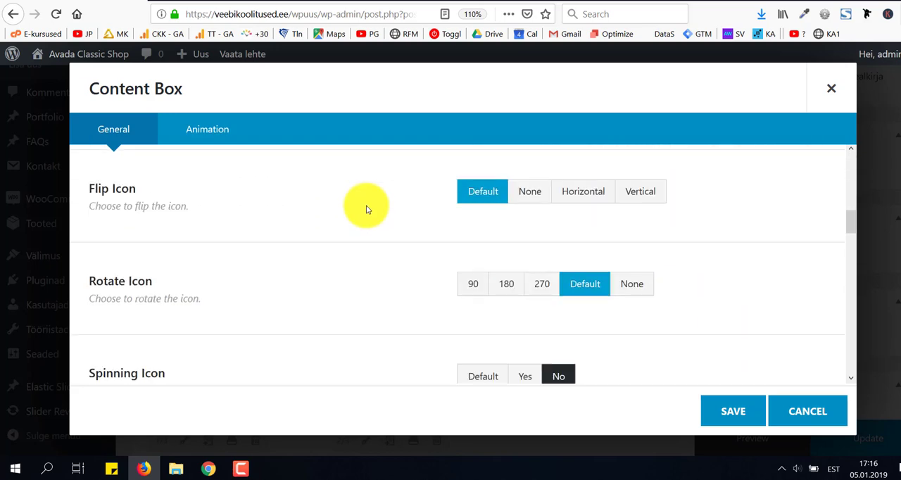
{"action": "scroll", "coordinate": [367, 209], "scroll_direction": "down", "scroll_amount": 10}
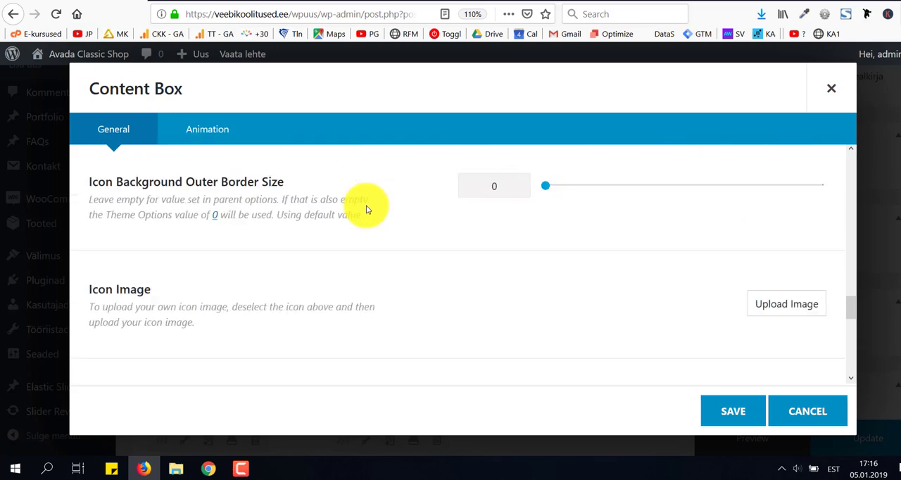
{"action": "scroll", "coordinate": [366, 209], "scroll_direction": "down", "scroll_amount": 3}
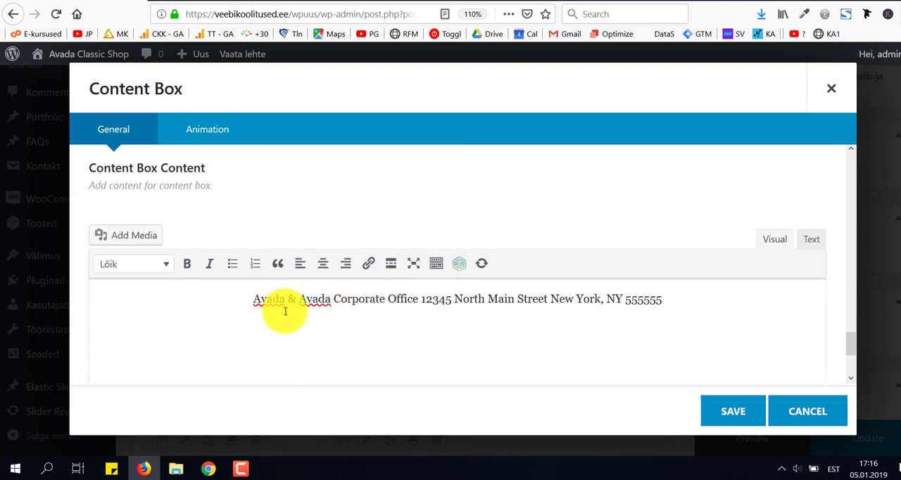
{"action": "left_click_drag", "start_coordinate": [255, 301], "coordinate": [669, 310]}
{"action": "type", "text": "Ta,"}
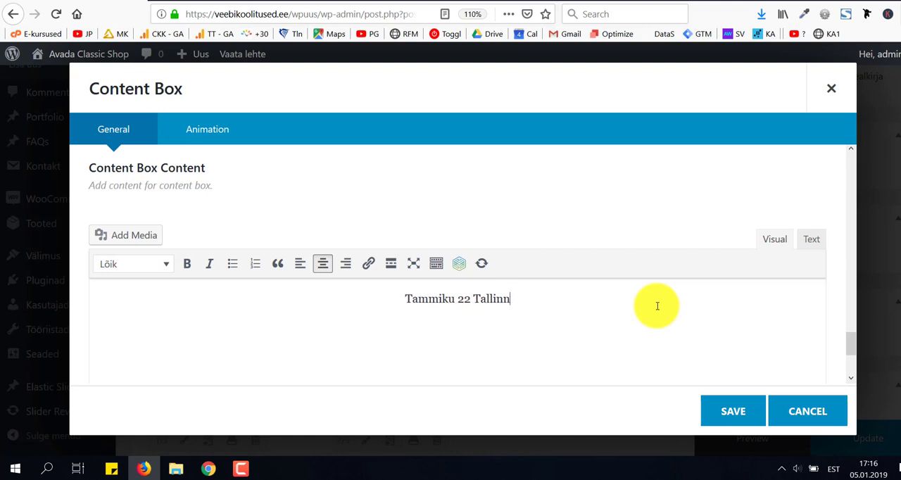
{"action": "left_click", "coordinate": [211, 0]}
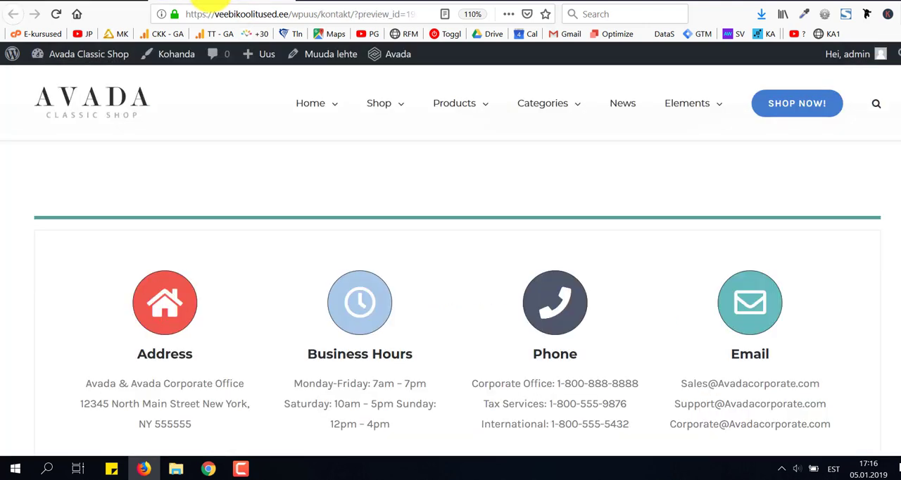
{"action": "left_click", "coordinate": [88, 3]}
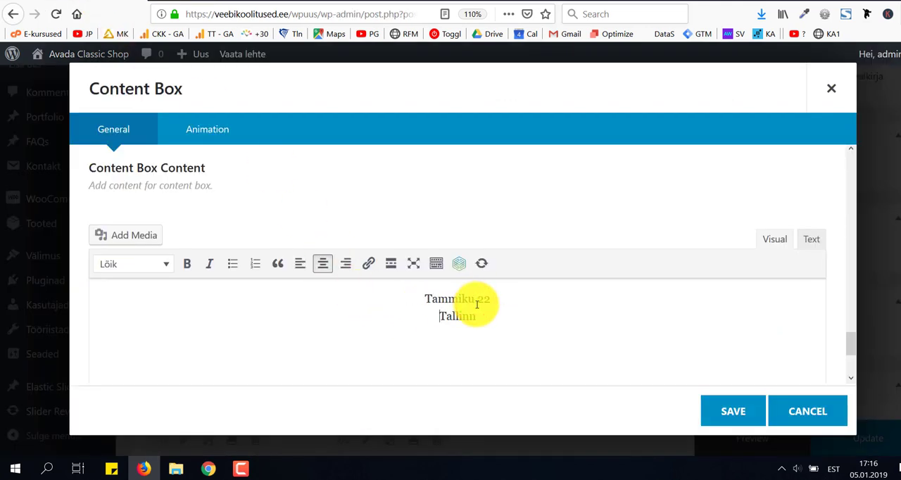
{"action": "left_click", "coordinate": [733, 411]}
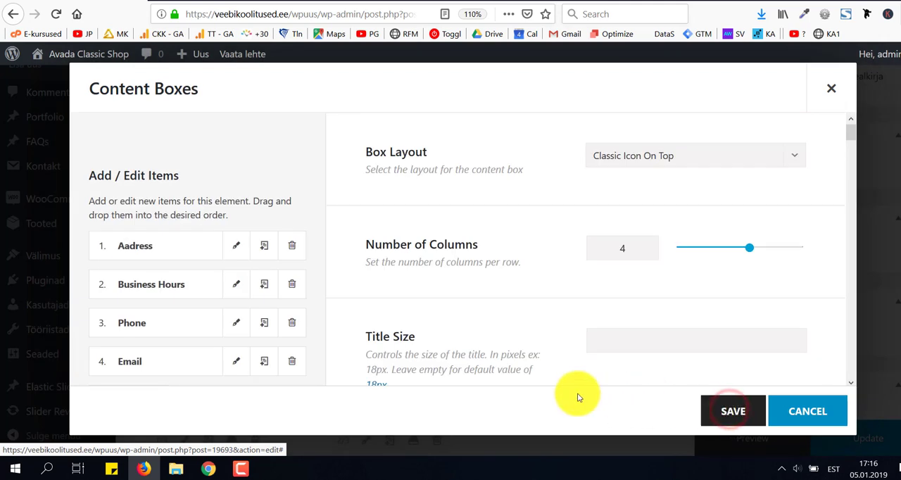
Open the Business Hours item of the Content Boxes element and change its title to "Avatud".
{"action": "left_click", "coordinate": [238, 286]}
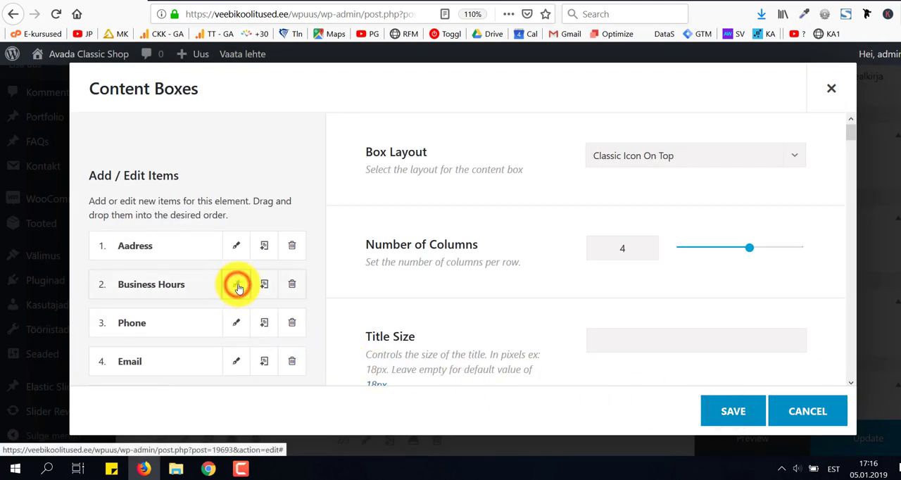
{"action": "left_click_drag", "start_coordinate": [546, 202], "coordinate": [374, 211]}
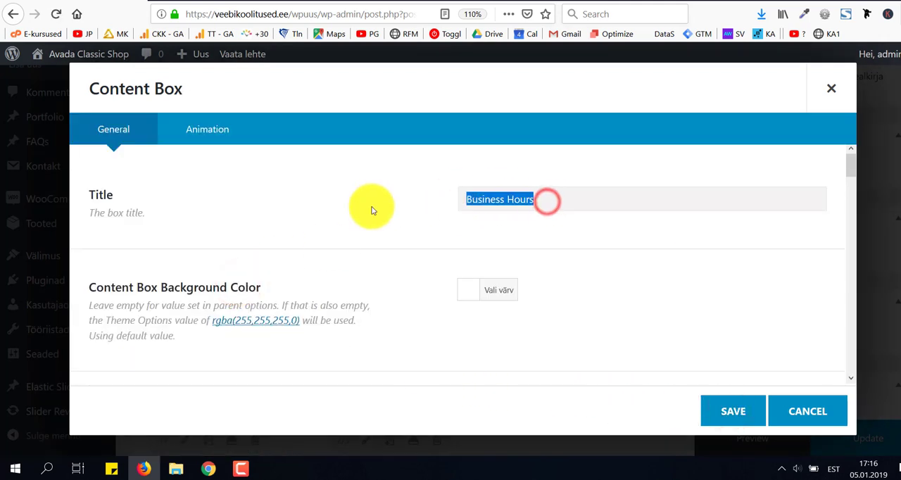
{"action": "type", "text": "Avatud"}
Replace the Avatud box's content with "E - R kell 9.00 - 17.00" and "L, P - SULETUD" on separate lines, and save the box.
{"action": "scroll", "coordinate": [373, 211], "scroll_direction": "down", "scroll_amount": 12}
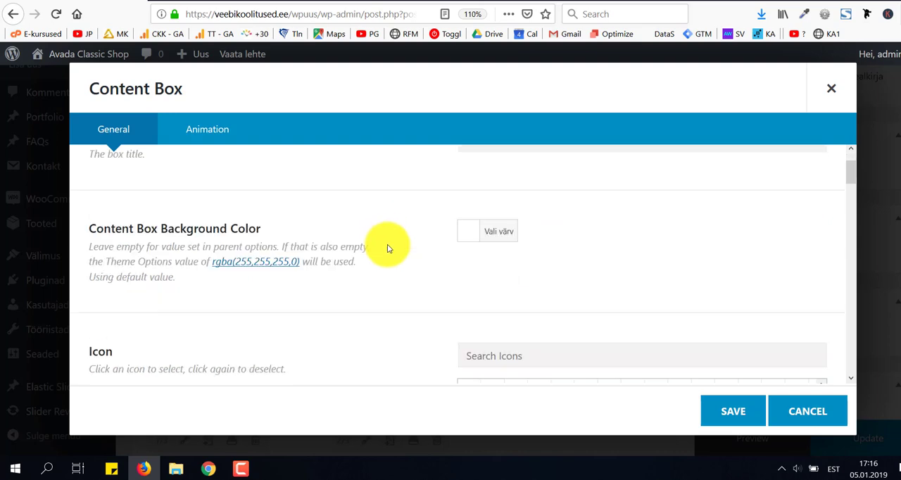
{"action": "scroll", "coordinate": [394, 257], "scroll_direction": "down", "scroll_amount": 3}
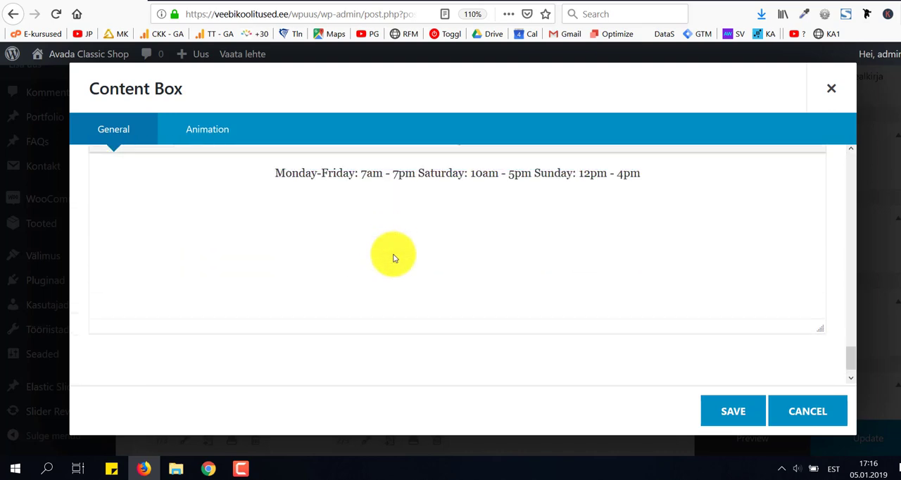
{"action": "scroll", "coordinate": [276, 293], "scroll_direction": "up", "scroll_amount": 3}
{"action": "left_click_drag", "start_coordinate": [276, 296], "coordinate": [661, 291]}
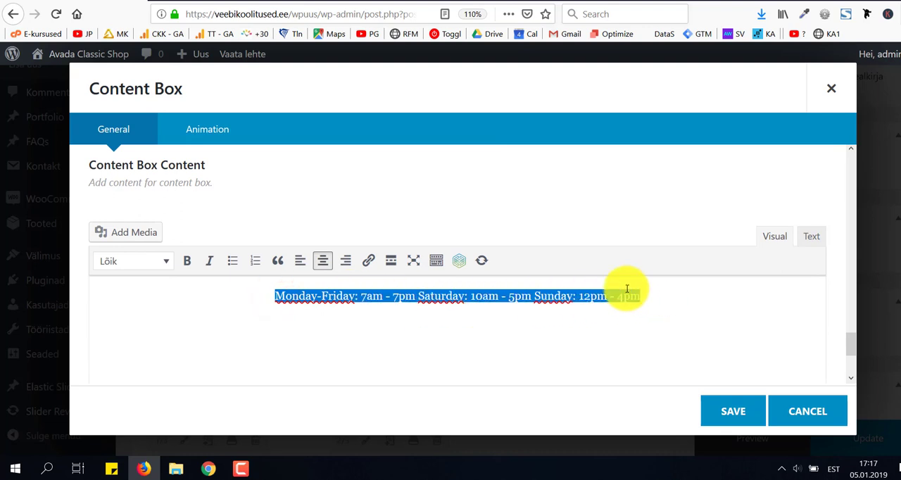
{"action": "type", "text": "E - R kell 9.00 - 17.00"}
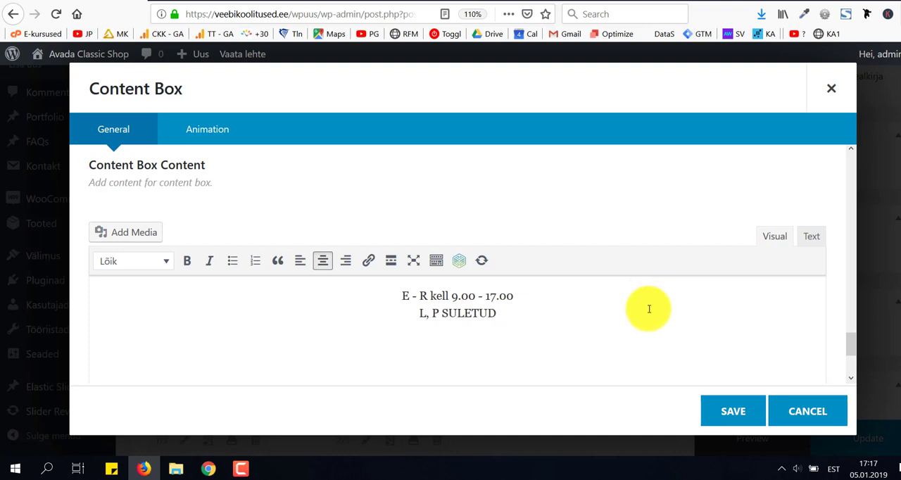
{"action": "left_click", "coordinate": [438, 311]}
{"action": "type", "text": "-"}
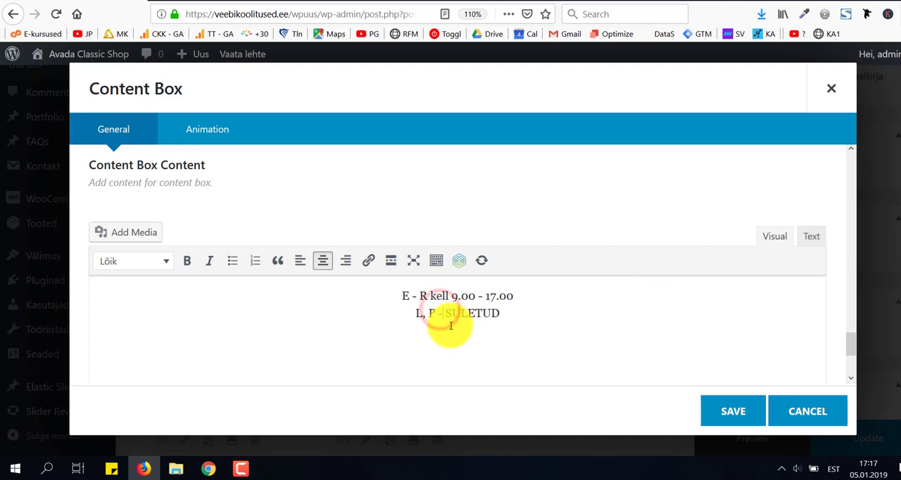
{"action": "left_click", "coordinate": [736, 412]}
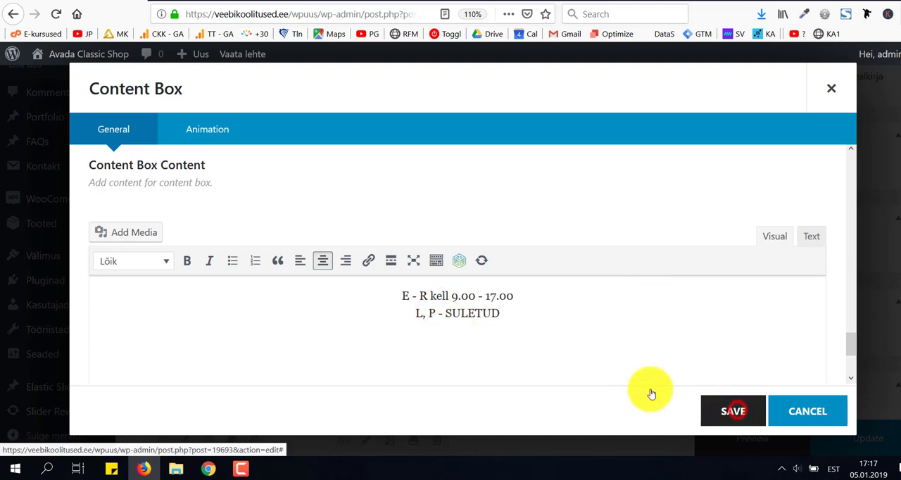
Open the Phone item of the Content Boxes element and change its title to "Telefon".
{"action": "left_click", "coordinate": [236, 323]}
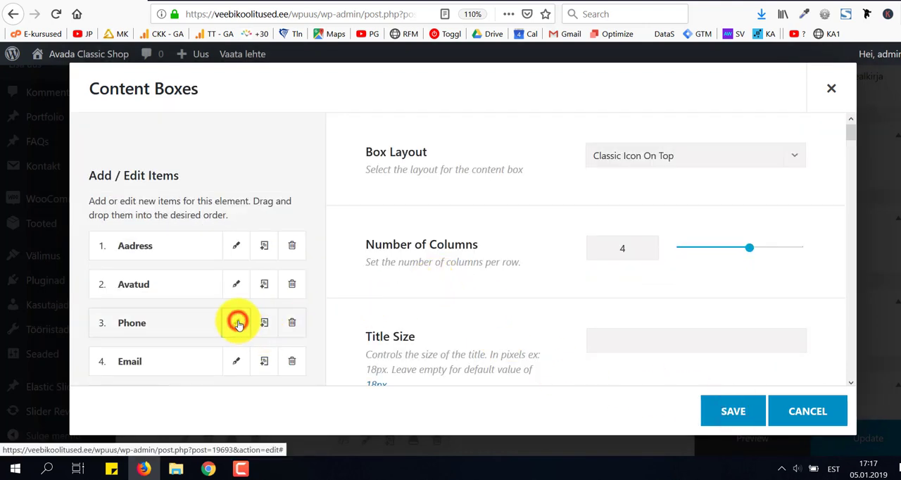
{"action": "left_click", "coordinate": [500, 199]}
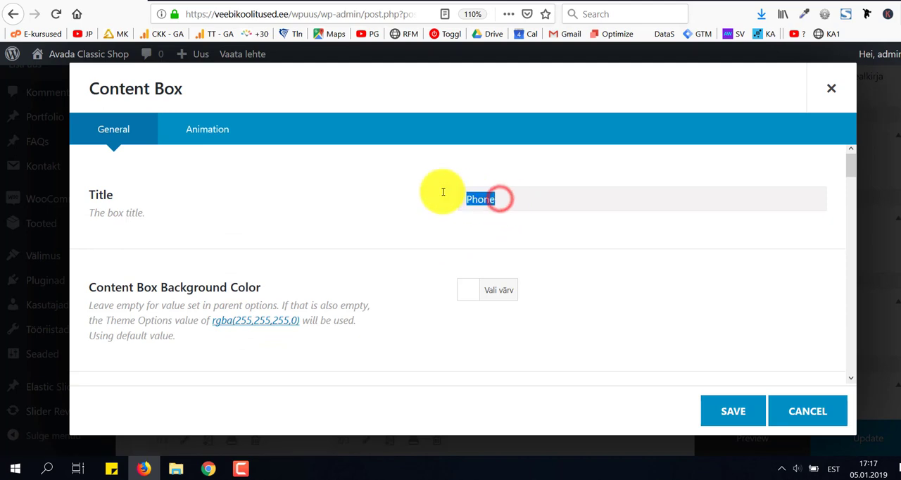
{"action": "type", "text": "Telefon"}
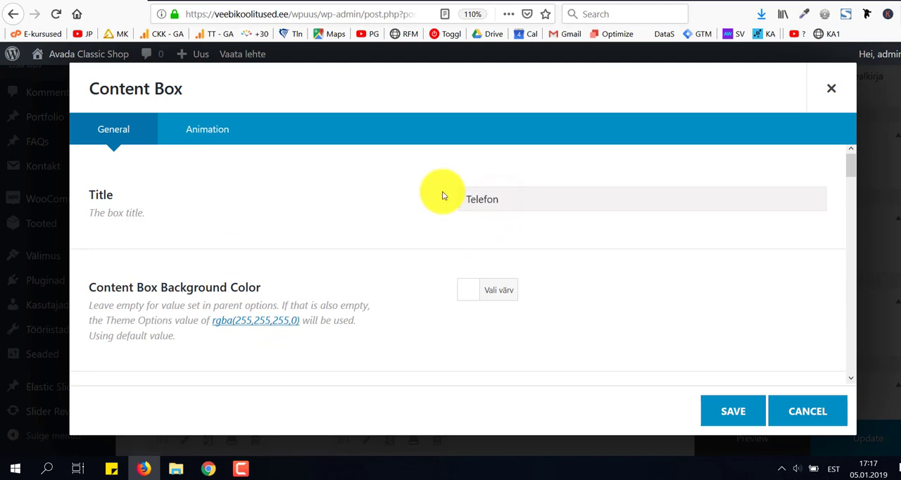
Replace the Telefon box's placeholder content with a single contact phone number, and save the box.
{"action": "scroll", "coordinate": [442, 195], "scroll_direction": "down", "scroll_amount": 15}
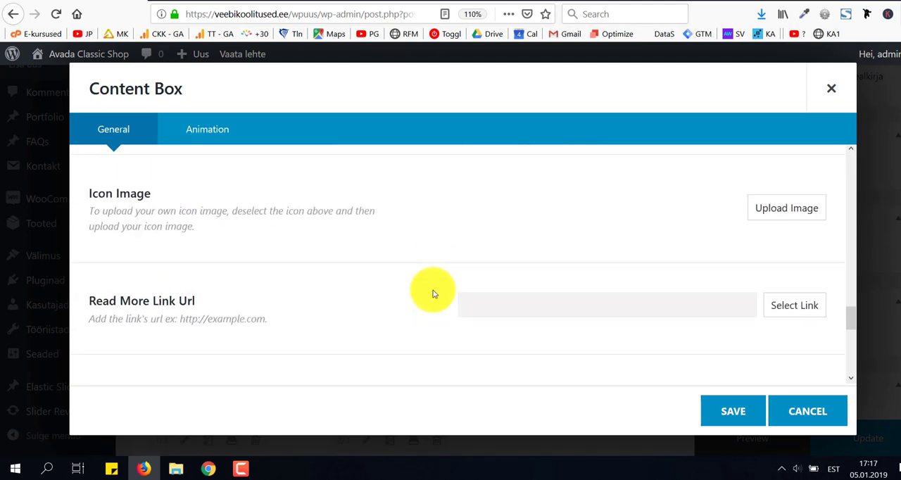
{"action": "scroll", "coordinate": [432, 293], "scroll_direction": "down", "scroll_amount": 5}
{"action": "scroll", "coordinate": [430, 338], "scroll_direction": "up", "scroll_amount": 3}
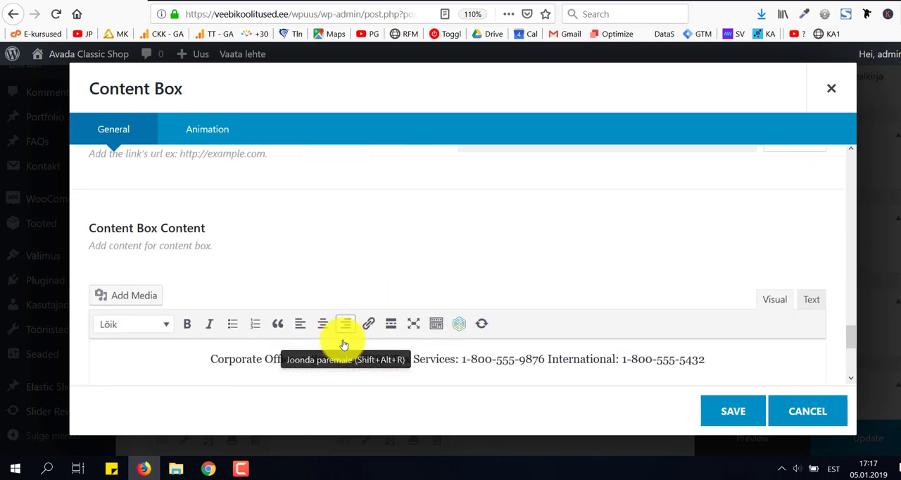
{"action": "scroll", "coordinate": [352, 324], "scroll_direction": "down", "scroll_amount": 2}
{"action": "triple_click", "coordinate": [364, 294]}
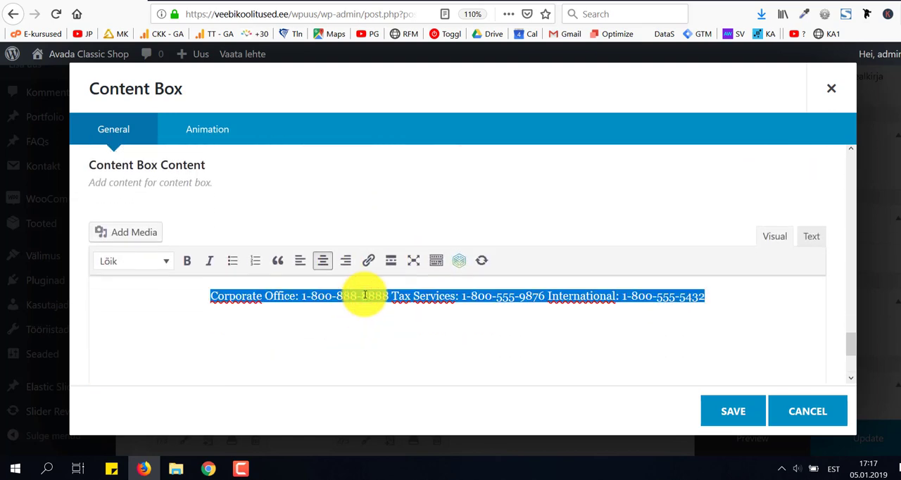
{"action": "type", "text": "+372 1111 1111"}
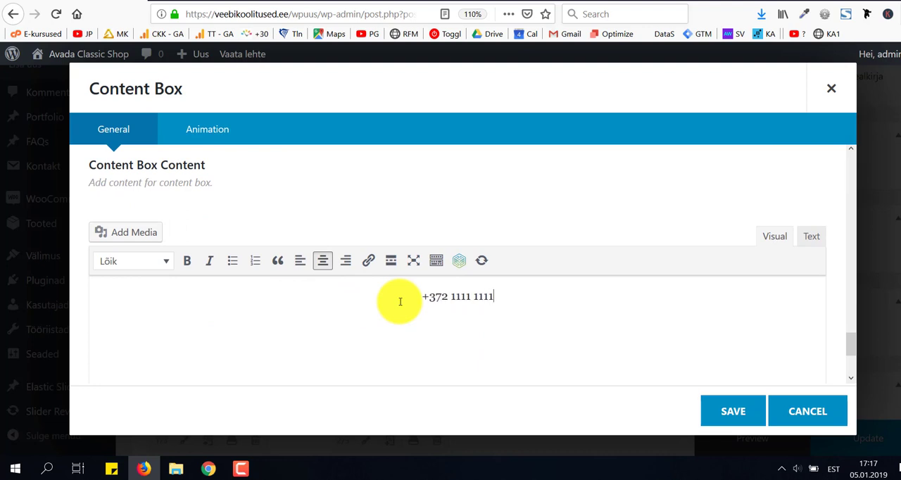
{"action": "left_click", "coordinate": [718, 414]}
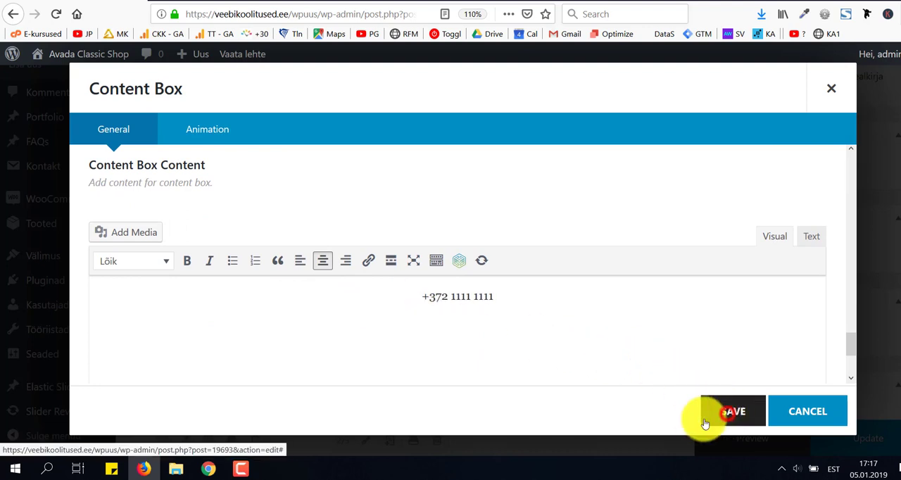
Retitle the Email item "E-post", replace its content with the contact e-mail address, and save both the box and the Content Boxes element.
{"action": "left_click", "coordinate": [234, 362]}
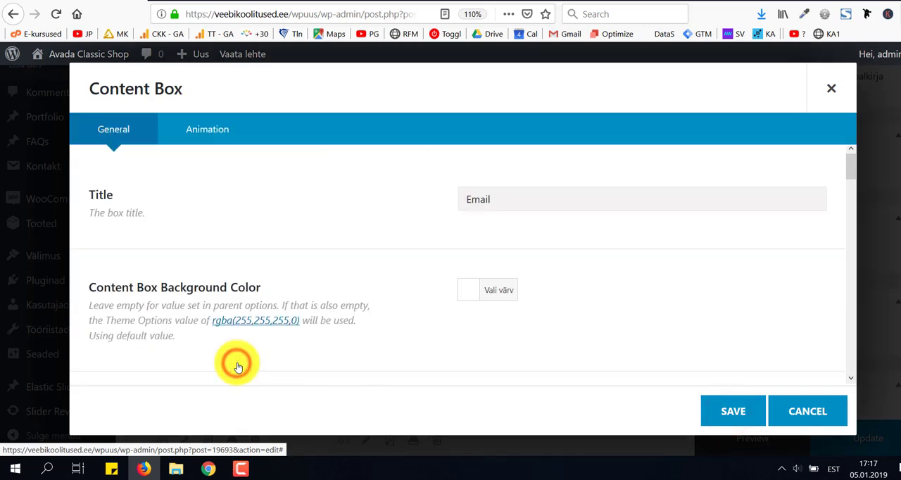
{"action": "double_click", "coordinate": [503, 203]}
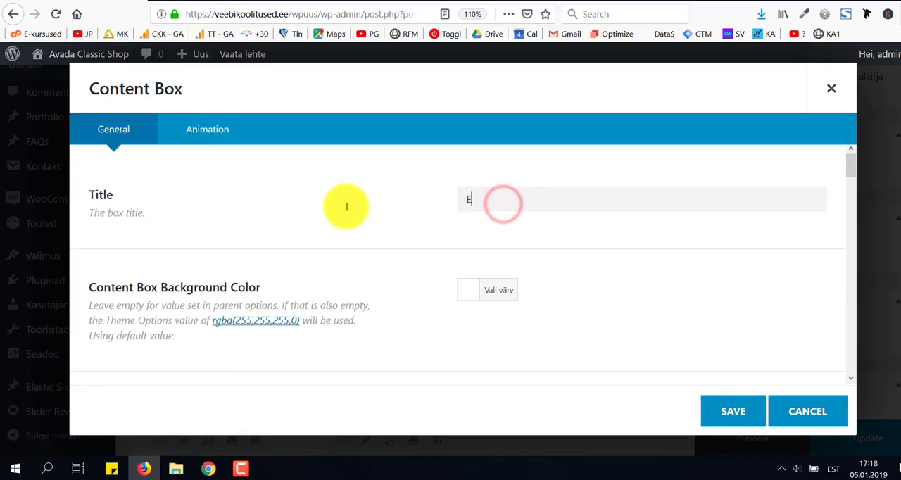
{"action": "scroll", "coordinate": [346, 206], "scroll_direction": "down", "scroll_amount": 15}
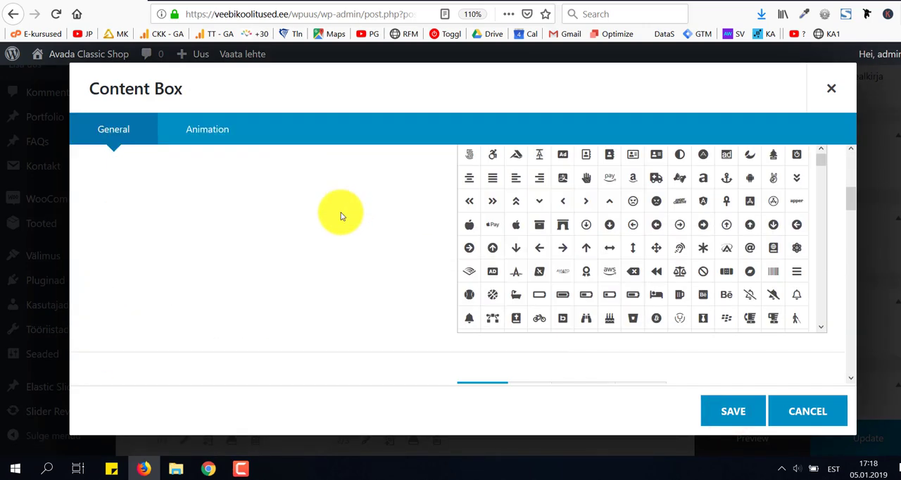
{"action": "scroll", "coordinate": [335, 247], "scroll_direction": "down", "scroll_amount": 10}
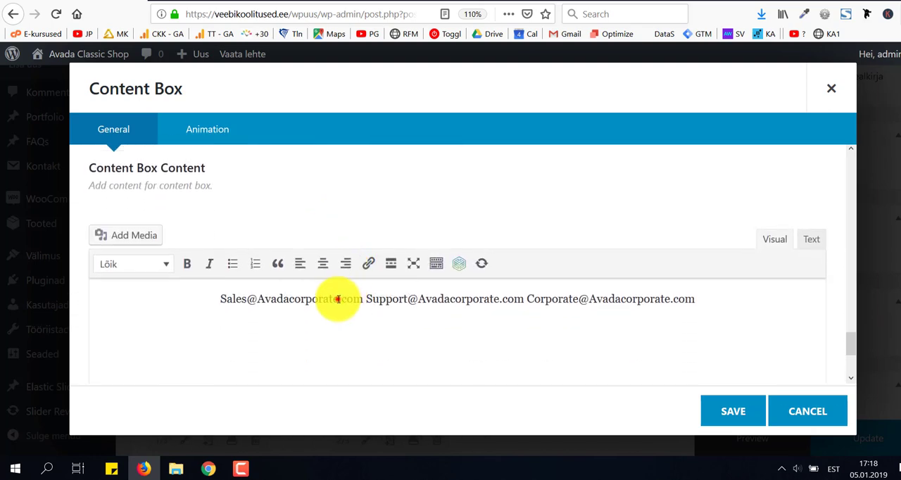
{"action": "triple_click", "coordinate": [335, 298]}
{"action": "type", "text": "info@test.ee"}
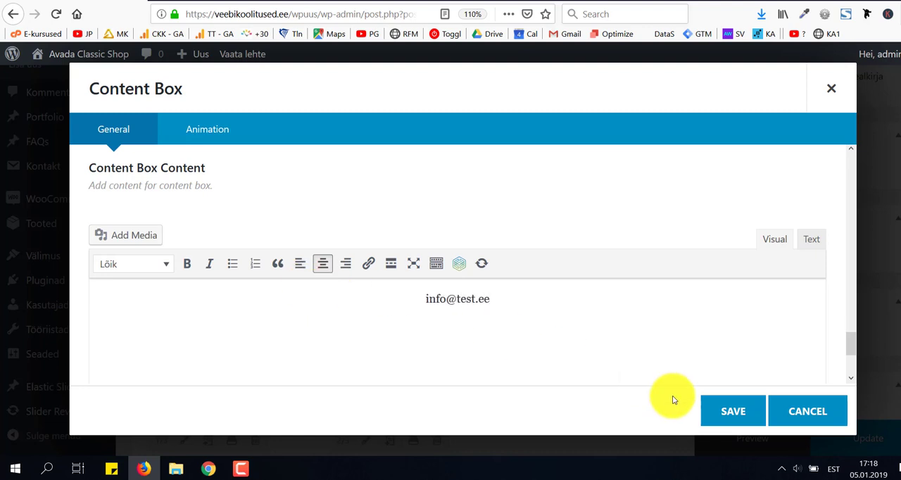
{"action": "left_click", "coordinate": [729, 414]}
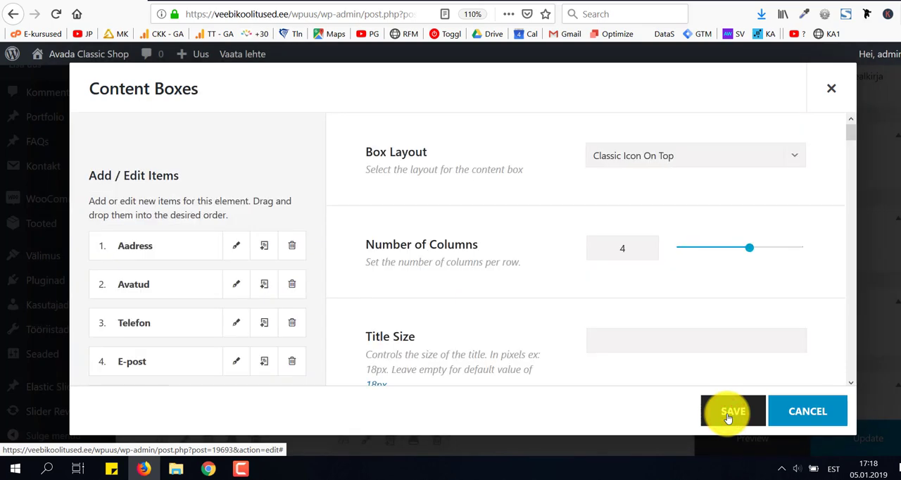
{"action": "left_click", "coordinate": [730, 414]}
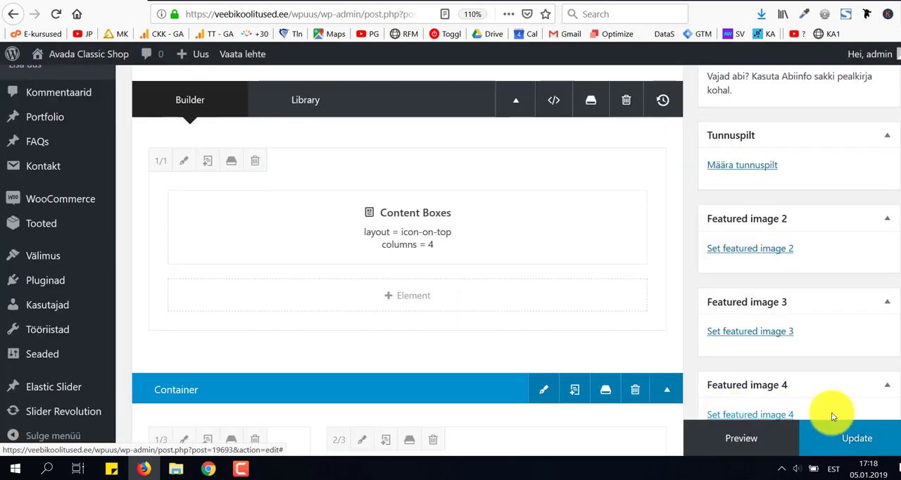
Preview the edited Kontakt page and check the four contact boxes and the dark section below them.
{"action": "left_click", "coordinate": [768, 442]}
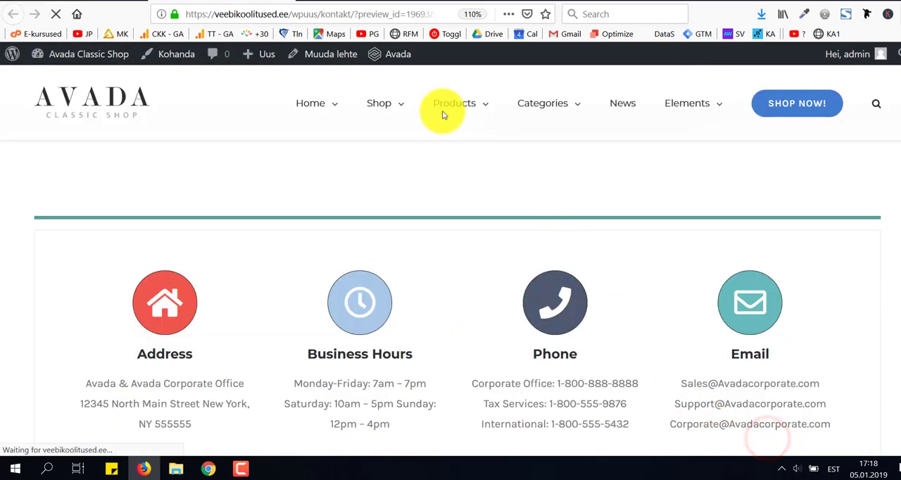
{"action": "mouse_move", "coordinate": [400, 56]}
{"action": "scroll", "coordinate": [428, 195], "scroll_direction": "down", "scroll_amount": 5}
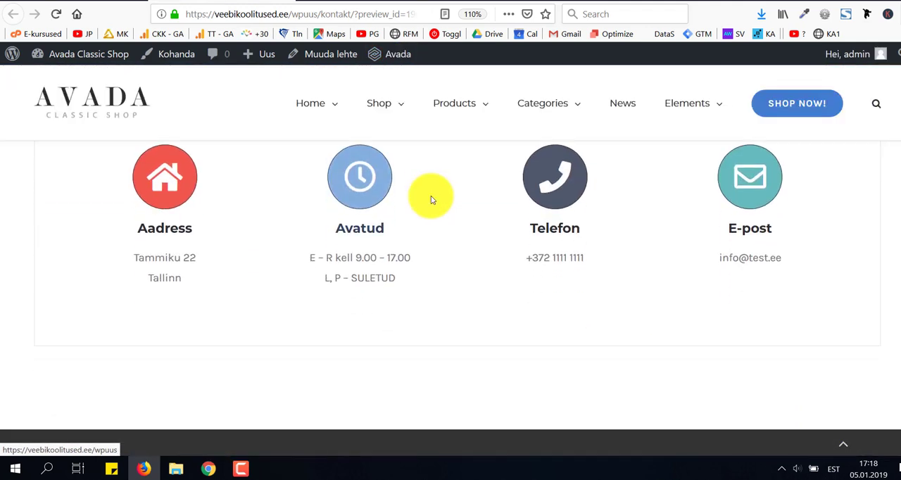
{"action": "scroll", "coordinate": [426, 250], "scroll_direction": "up", "scroll_amount": 2}
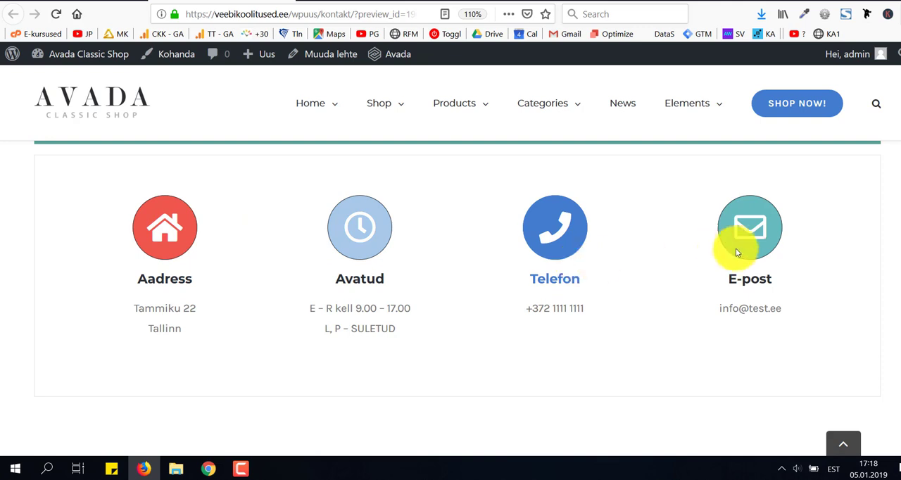
{"action": "scroll", "coordinate": [732, 280], "scroll_direction": "down", "scroll_amount": 3}
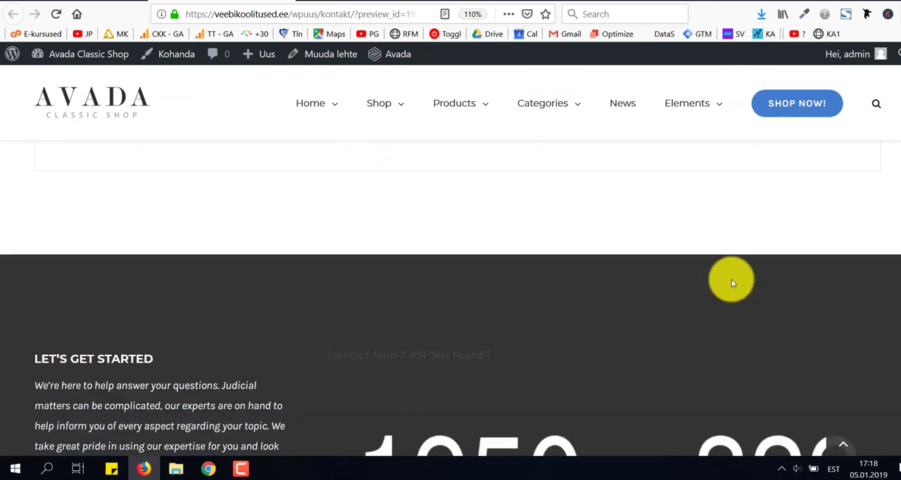
{"action": "scroll", "coordinate": [732, 279], "scroll_direction": "down", "scroll_amount": 2}
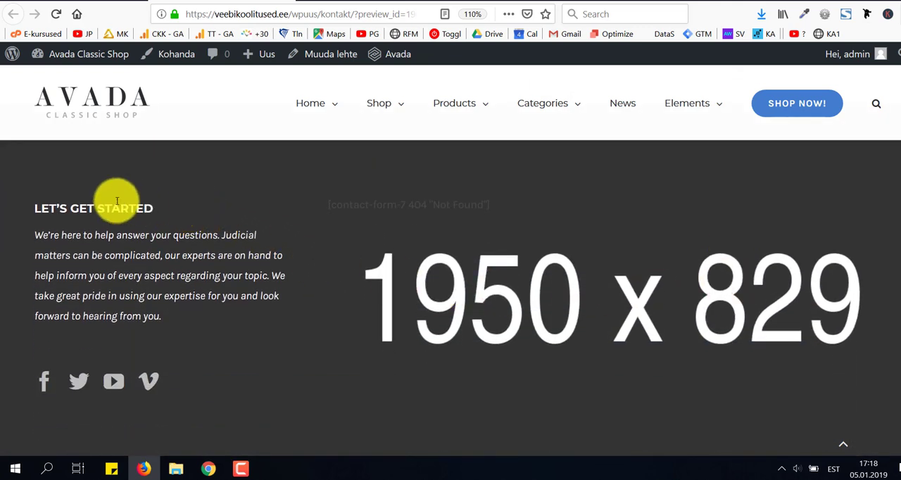
Open the HTML of the "Let's get started" Text Block on the Kontakt page and replace its heading with "Kirjuta meile".
{"action": "left_click", "coordinate": [60, 0]}
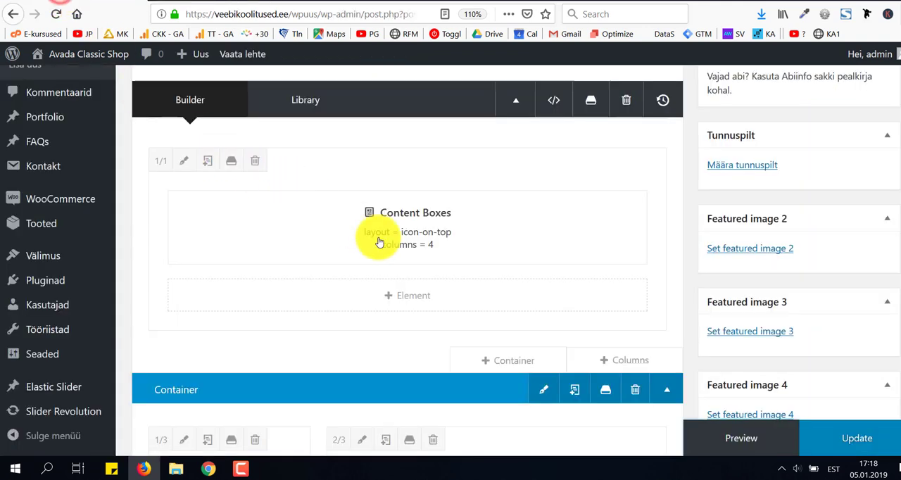
{"action": "scroll", "coordinate": [421, 269], "scroll_direction": "down", "scroll_amount": 2}
{"action": "scroll", "coordinate": [421, 269], "scroll_direction": "down", "scroll_amount": 1}
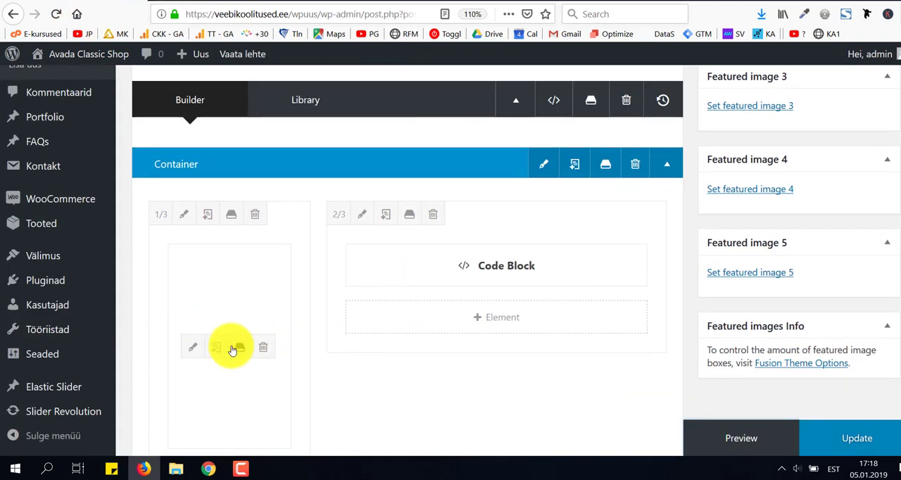
{"action": "left_click", "coordinate": [195, 350]}
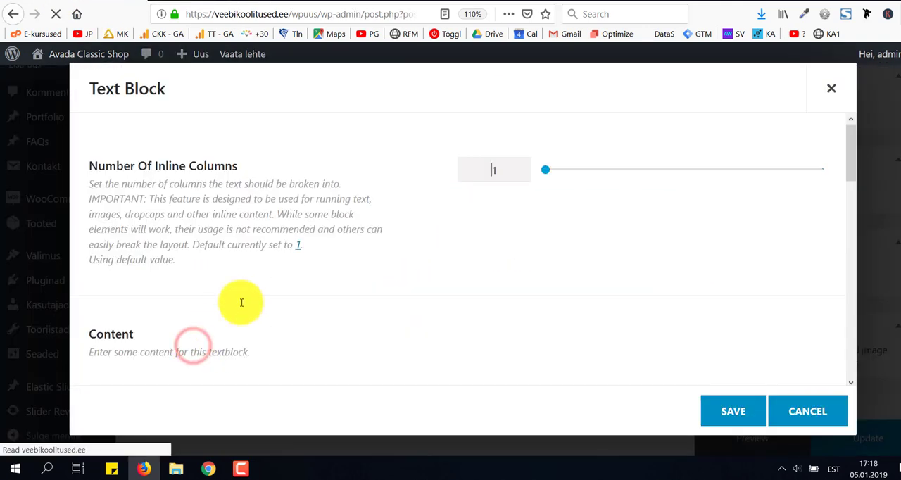
{"action": "scroll", "coordinate": [416, 253], "scroll_direction": "down", "scroll_amount": 3}
{"action": "scroll", "coordinate": [417, 255], "scroll_direction": "down", "scroll_amount": 8}
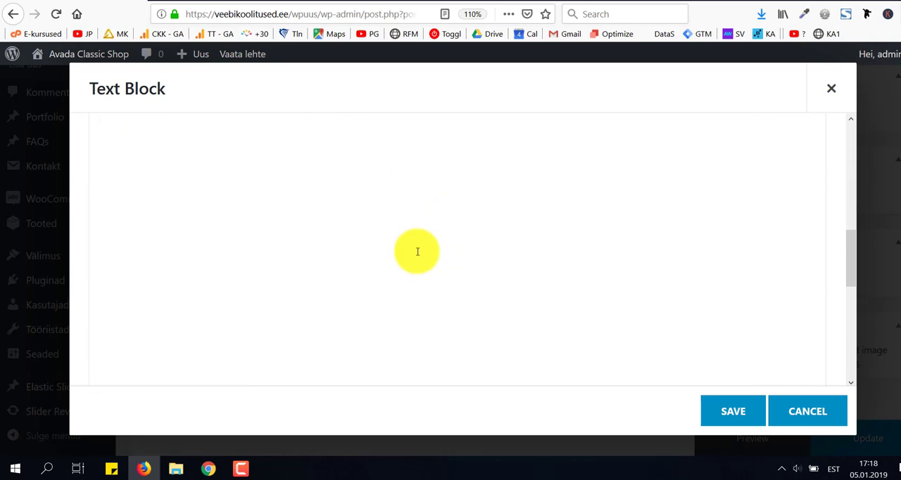
{"action": "scroll", "coordinate": [417, 256], "scroll_direction": "up", "scroll_amount": 8}
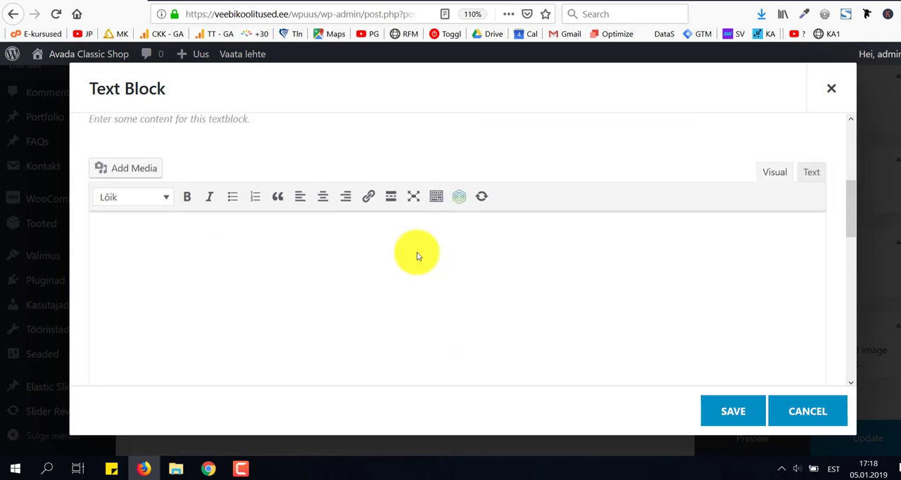
{"action": "left_click", "coordinate": [812, 189]}
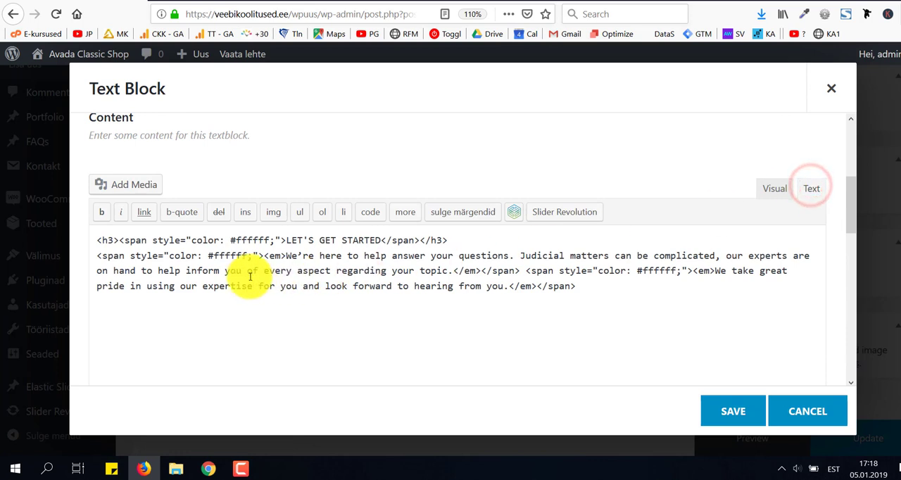
{"action": "left_click_drag", "start_coordinate": [287, 240], "coordinate": [388, 236]}
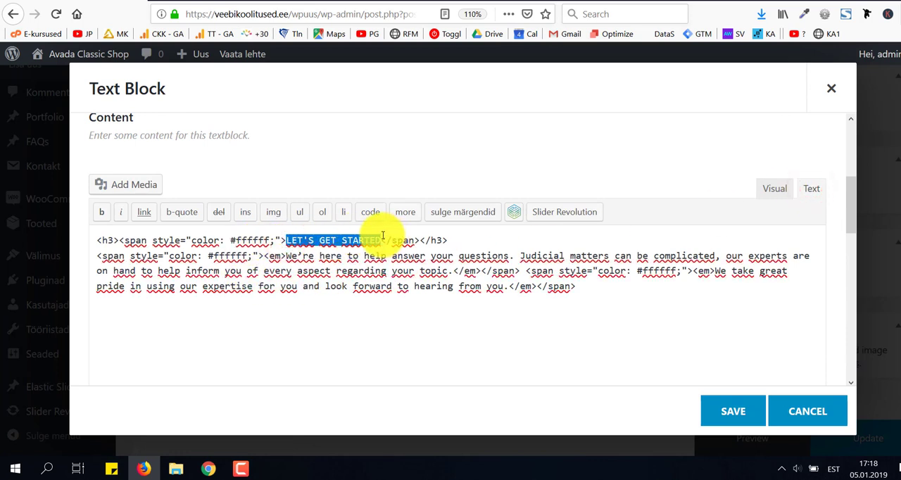
{"action": "type", "text": "Kirjuta"}
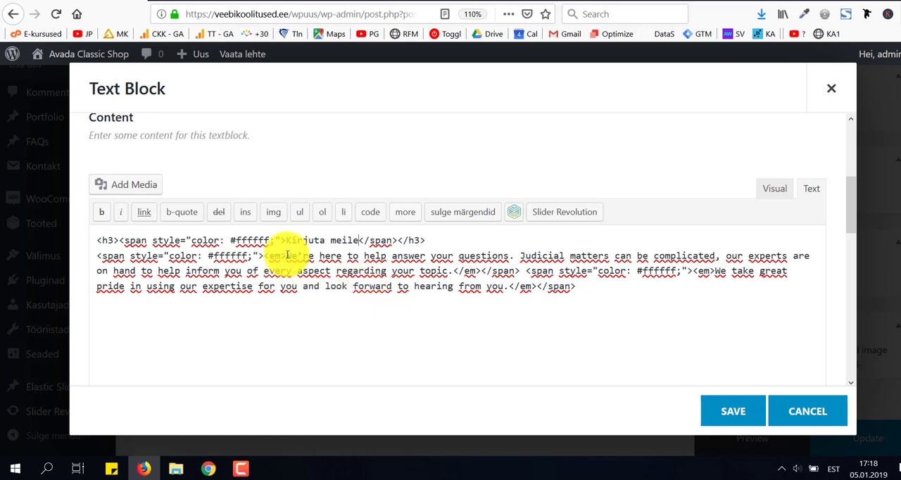
Replace the Text Block's English paragraph with "siia saad kijrutada oma teksti" inside the existing tags, and save the block.
{"action": "left_click_drag", "start_coordinate": [287, 255], "coordinate": [512, 294]}
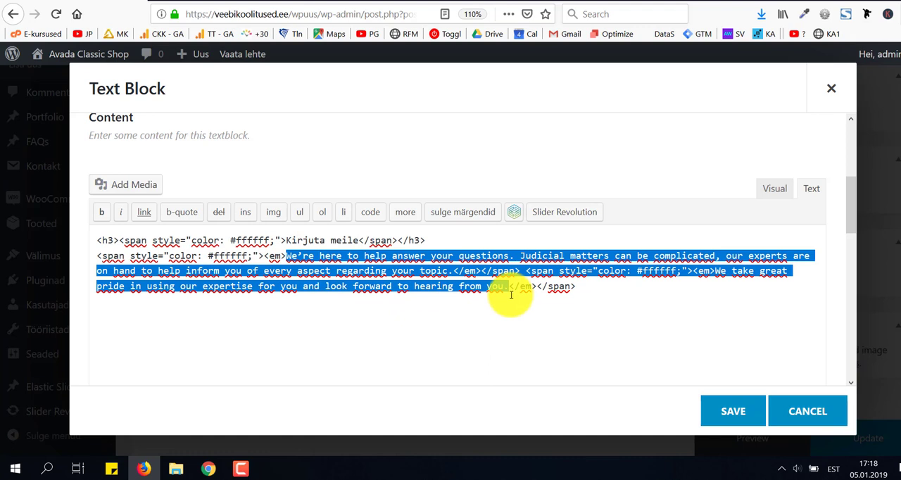
{"action": "type", "text": "S"}
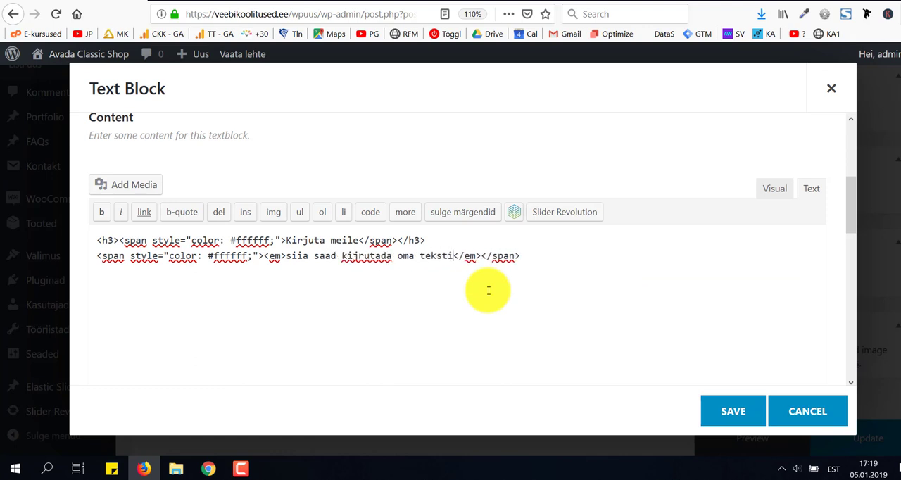
{"action": "left_click", "coordinate": [727, 414]}
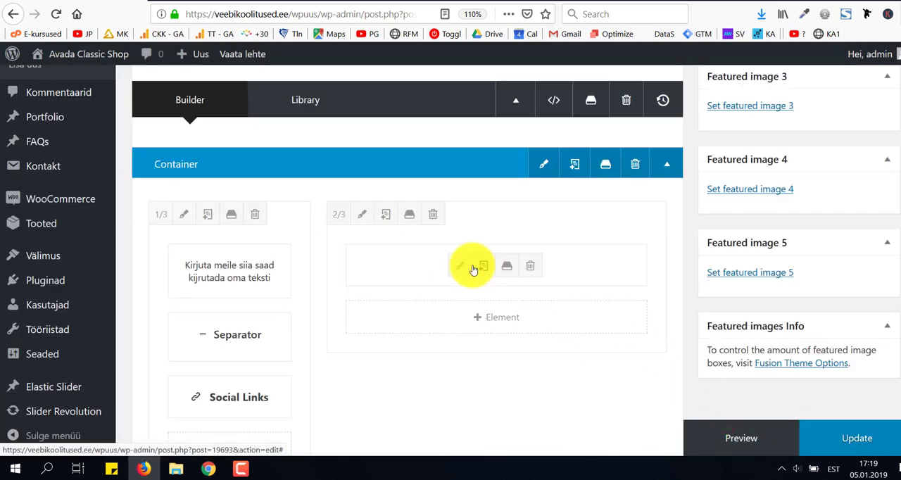
View the code in the Code Block beside the text column, close it, and update the Kontakt page.
{"action": "left_click", "coordinate": [457, 268]}
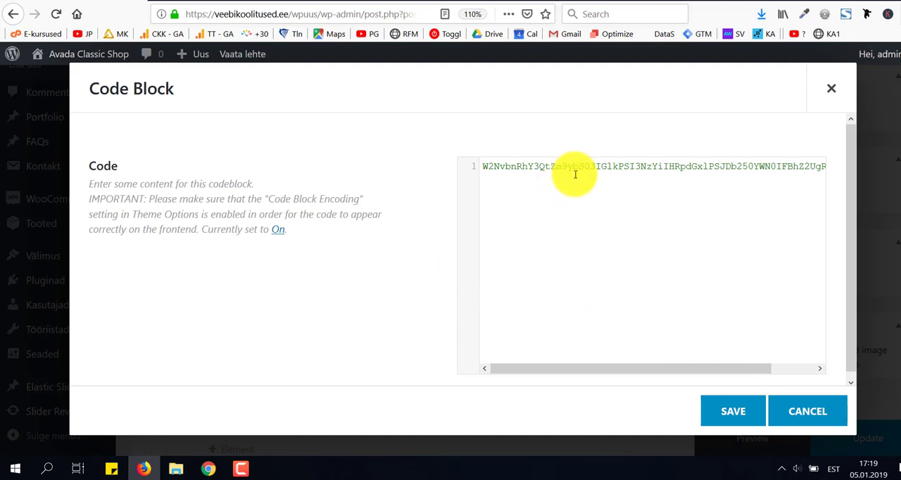
{"action": "left_click", "coordinate": [807, 413]}
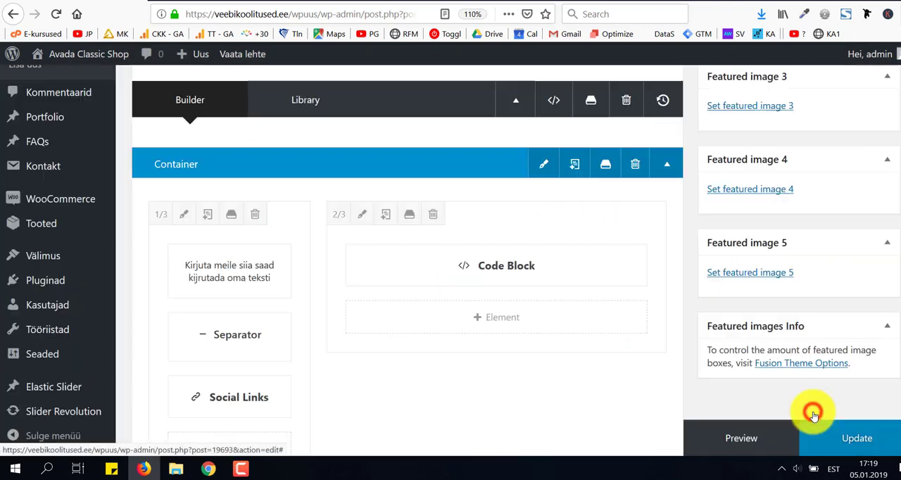
{"action": "left_click", "coordinate": [836, 440]}
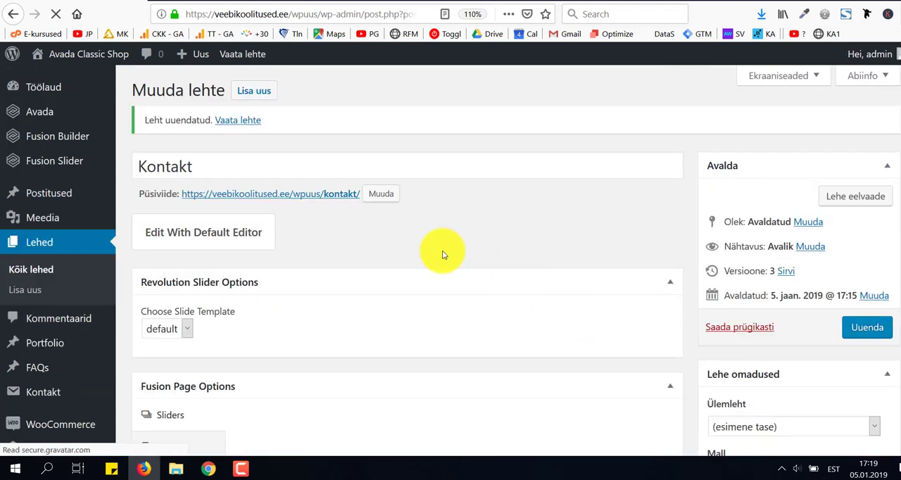
{"action": "mouse_move", "coordinate": [22, 390]}
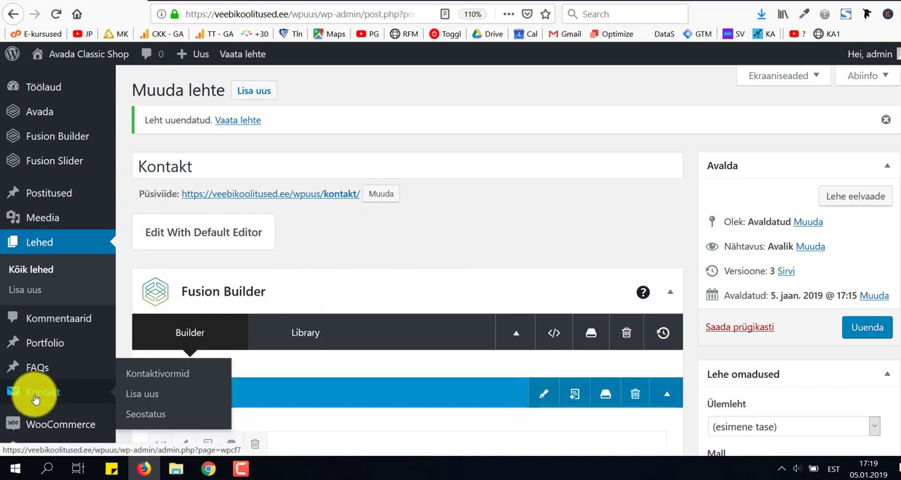
{"action": "left_click", "coordinate": [34, 398]}
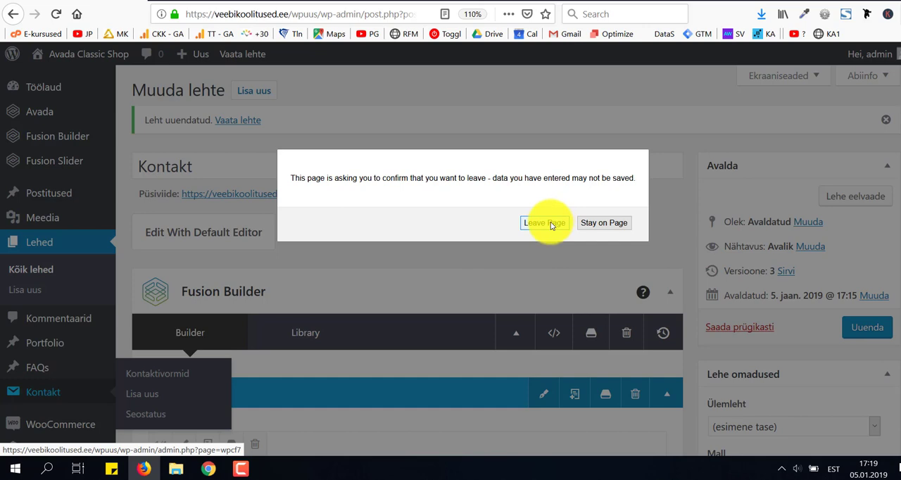
{"action": "left_click", "coordinate": [623, 223]}
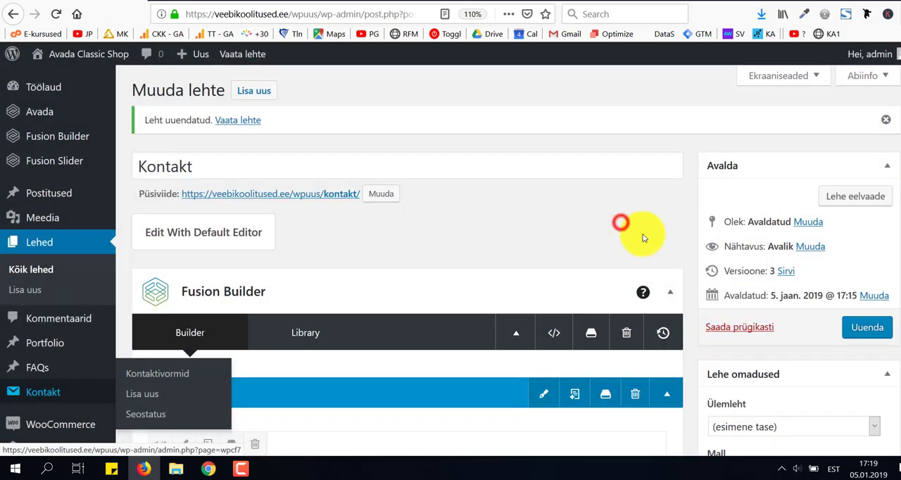
{"action": "left_click", "coordinate": [882, 328]}
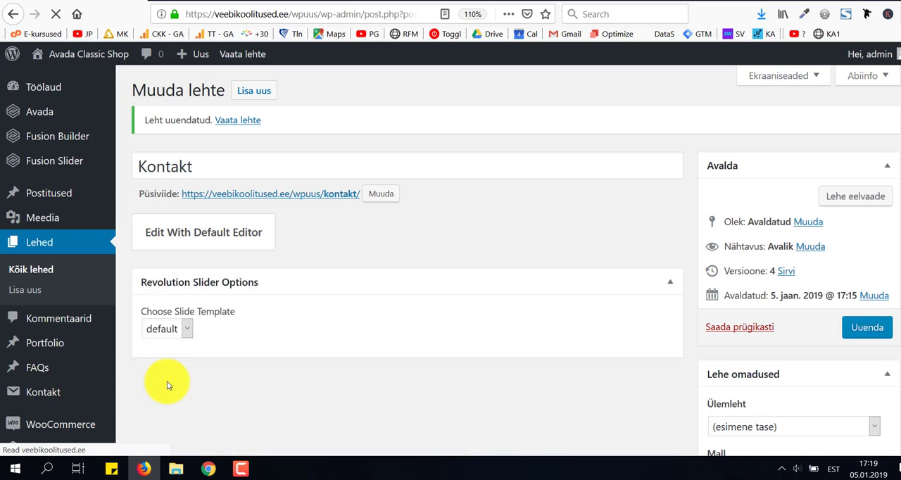
Open the list of contact forms and copy the shortcode of Kontaktivorm 1.
{"action": "left_click", "coordinate": [41, 396]}
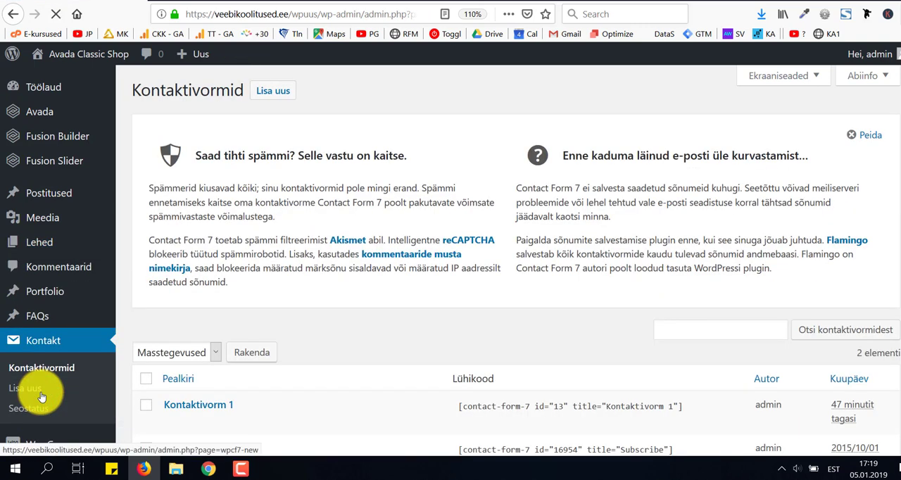
{"action": "scroll", "coordinate": [361, 322], "scroll_direction": "down", "scroll_amount": 4}
{"action": "scroll", "coordinate": [361, 322], "scroll_direction": "up", "scroll_amount": 2}
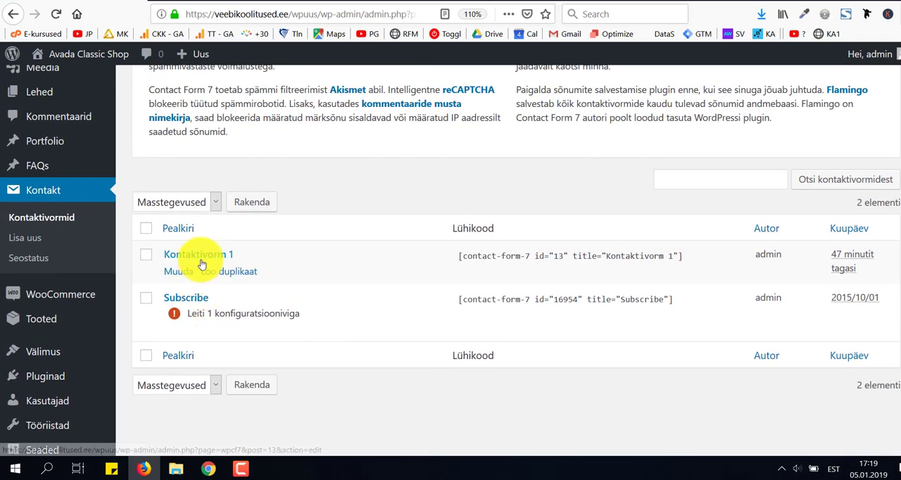
{"action": "left_click", "coordinate": [507, 255]}
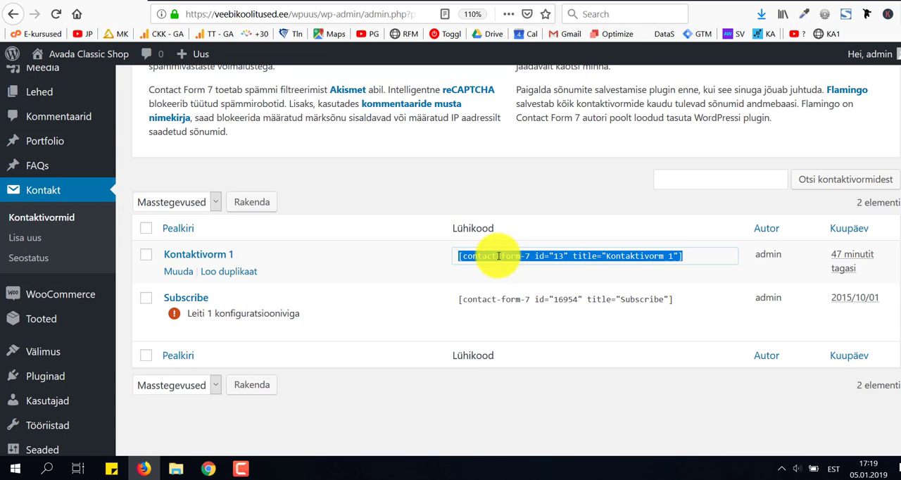
{"action": "right_click", "coordinate": [498, 256]}
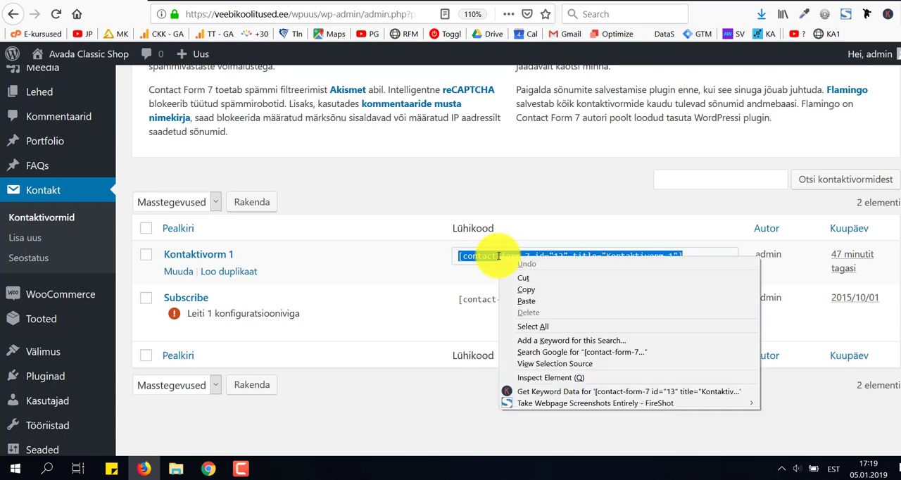
{"action": "left_click", "coordinate": [534, 293]}
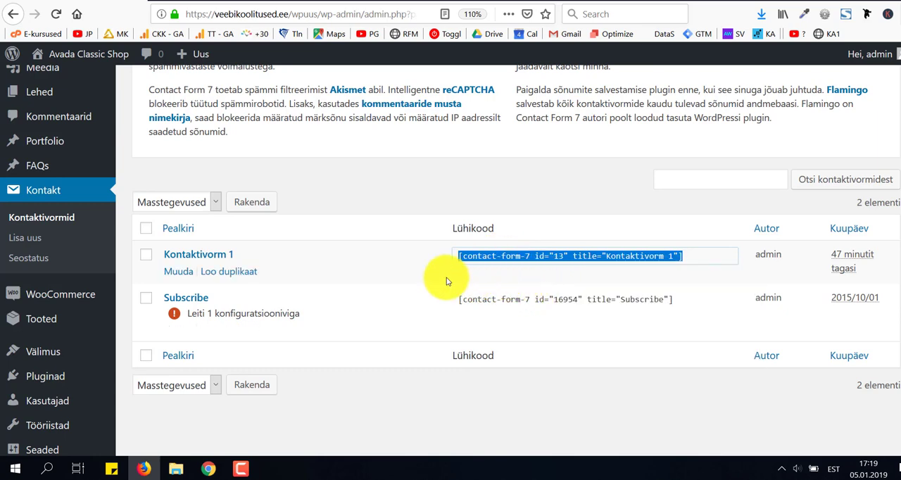
Open the Kontakt page for editing from the list of all pages.
{"action": "scroll", "coordinate": [447, 282], "scroll_direction": "up", "scroll_amount": 2}
{"action": "mouse_move", "coordinate": [50, 169]}
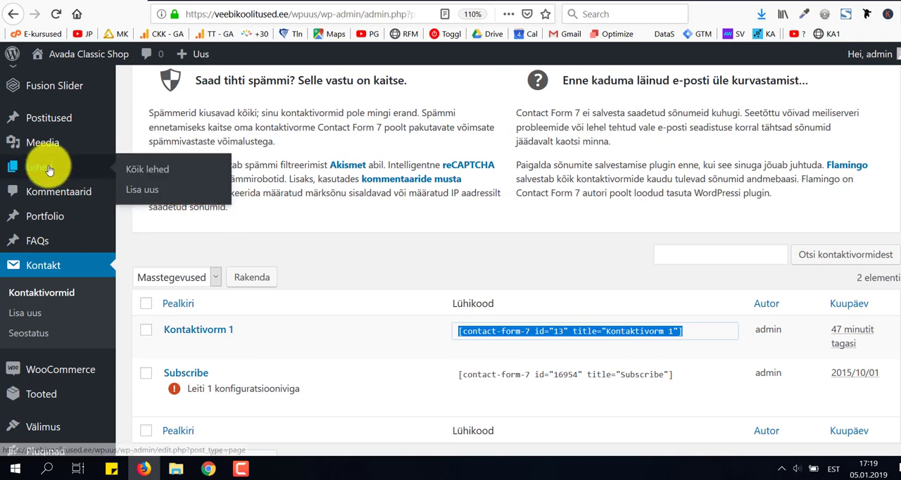
{"action": "left_click", "coordinate": [132, 176]}
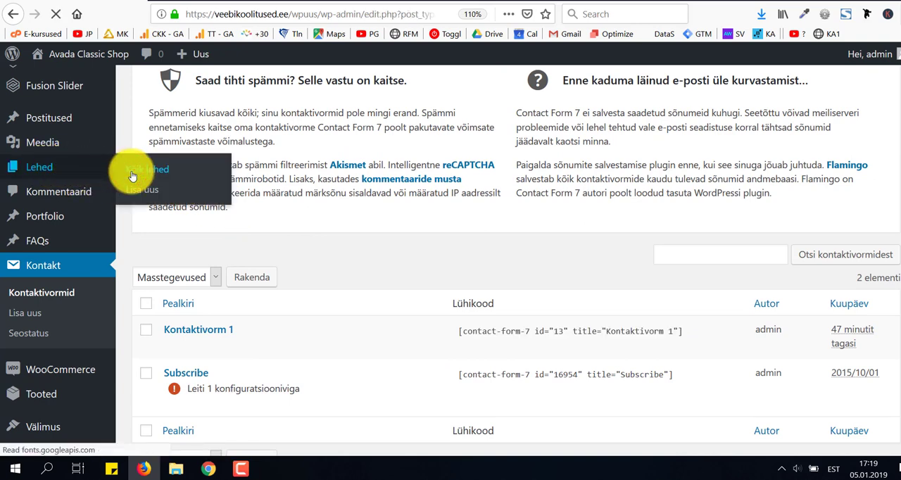
{"action": "scroll", "coordinate": [356, 276], "scroll_direction": "down", "scroll_amount": 5}
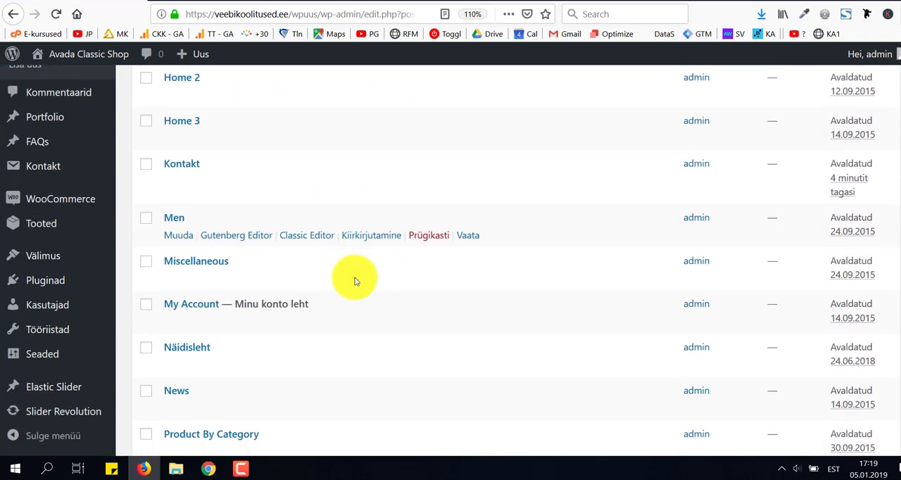
{"action": "scroll", "coordinate": [356, 280], "scroll_direction": "down", "scroll_amount": 1}
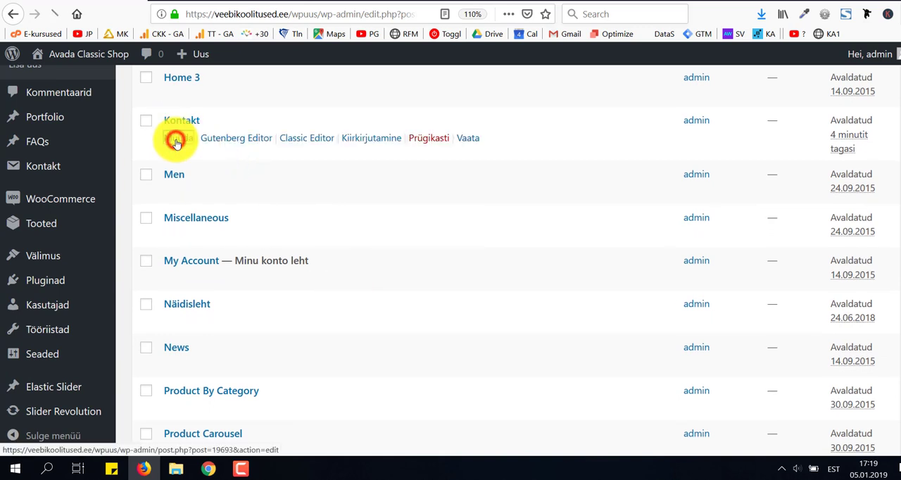
{"action": "left_click", "coordinate": [176, 143]}
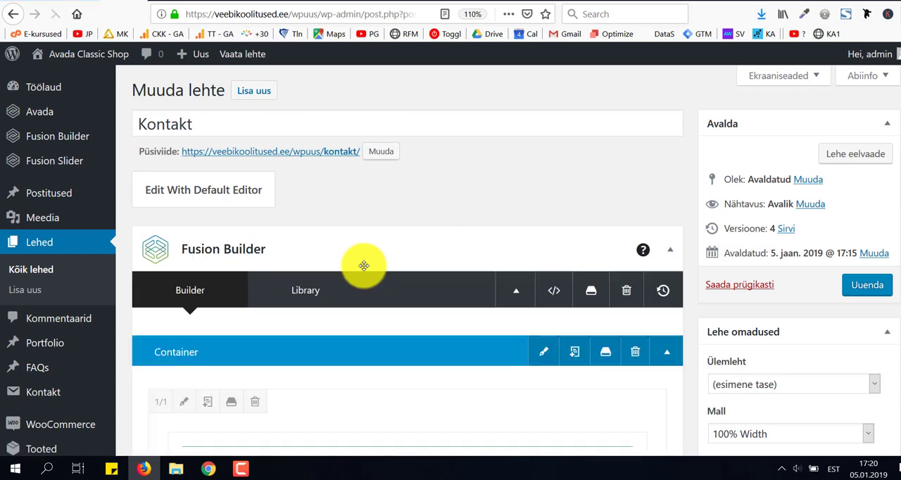
Replace the Code Block's code with [contact-form-7 id="13" title="Kontaktivorm 1"], save the block, and preview the page.
{"action": "scroll", "coordinate": [363, 265], "scroll_direction": "down", "scroll_amount": 4}
{"action": "scroll", "coordinate": [364, 266], "scroll_direction": "down", "scroll_amount": 7}
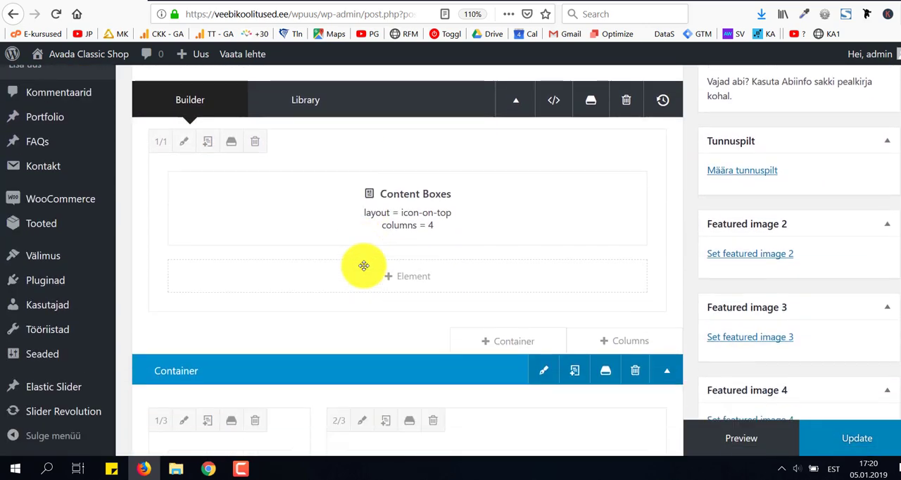
{"action": "scroll", "coordinate": [364, 266], "scroll_direction": "down", "scroll_amount": 3}
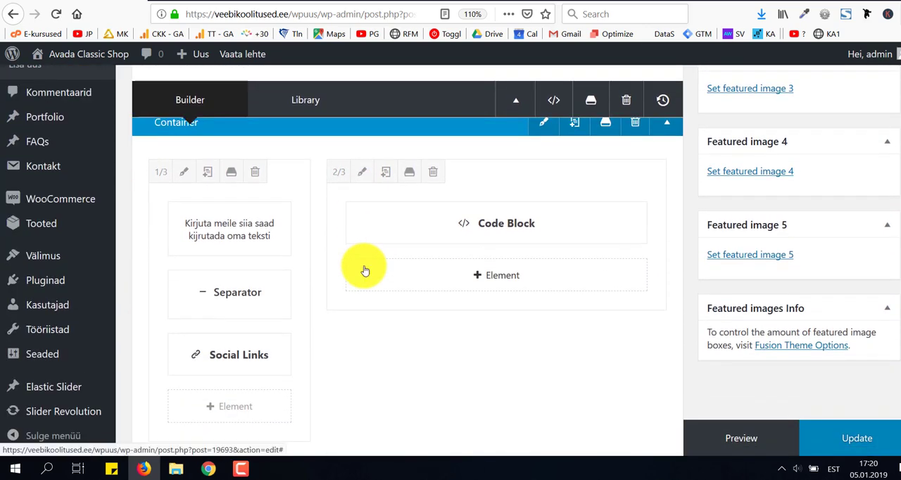
{"action": "scroll", "coordinate": [364, 269], "scroll_direction": "down", "scroll_amount": 2}
{"action": "scroll", "coordinate": [364, 212], "scroll_direction": "up", "scroll_amount": 5}
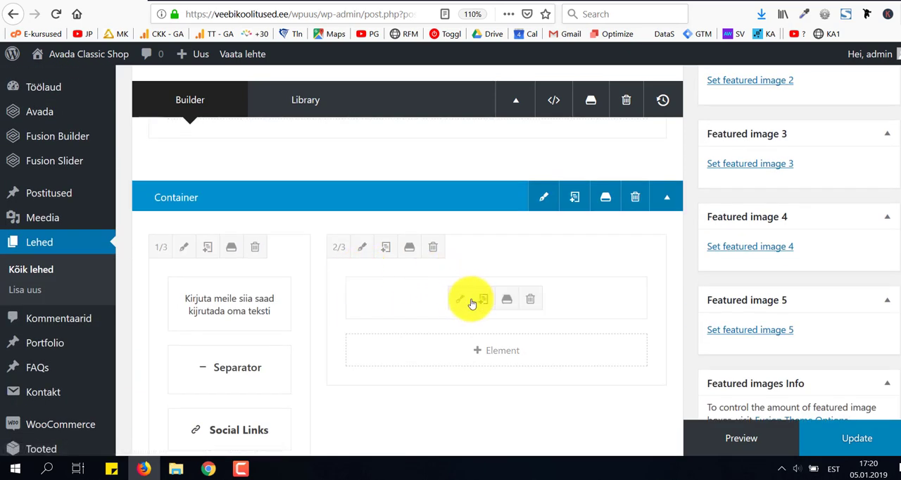
{"action": "left_click", "coordinate": [459, 300]}
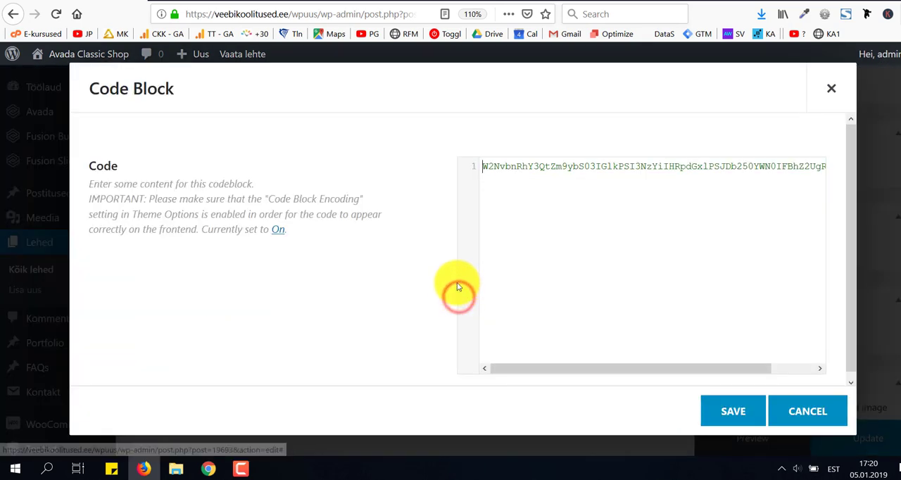
{"action": "left_click", "coordinate": [512, 182]}
{"action": "key", "text": "ctrl+a"}
{"action": "key", "text": "BackSpace"}
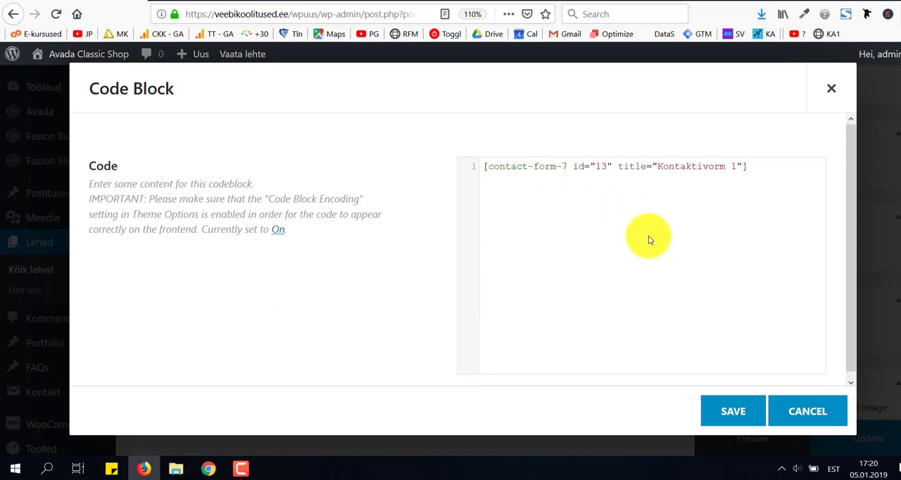
{"action": "left_click", "coordinate": [731, 413]}
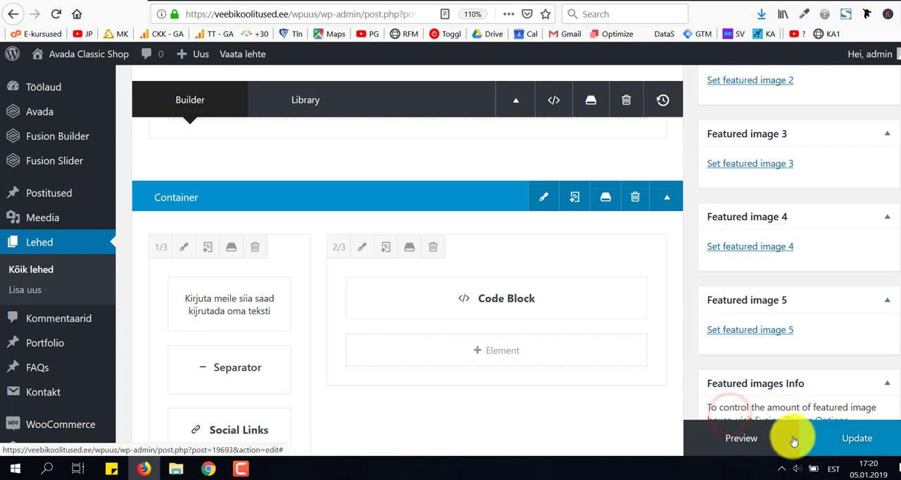
{"action": "left_click", "coordinate": [765, 445]}
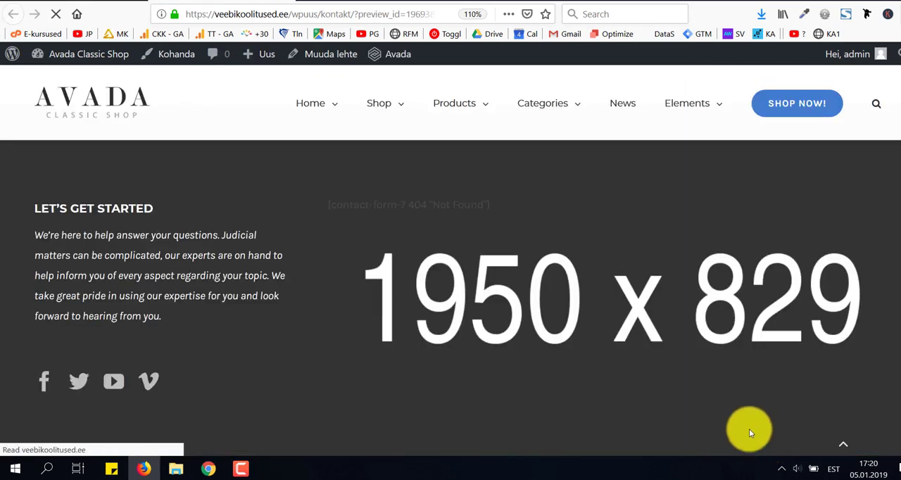
Check the Kirjuta meile section and its contact form fields in the page preview.
{"action": "scroll", "coordinate": [638, 290], "scroll_direction": "down", "scroll_amount": 3}
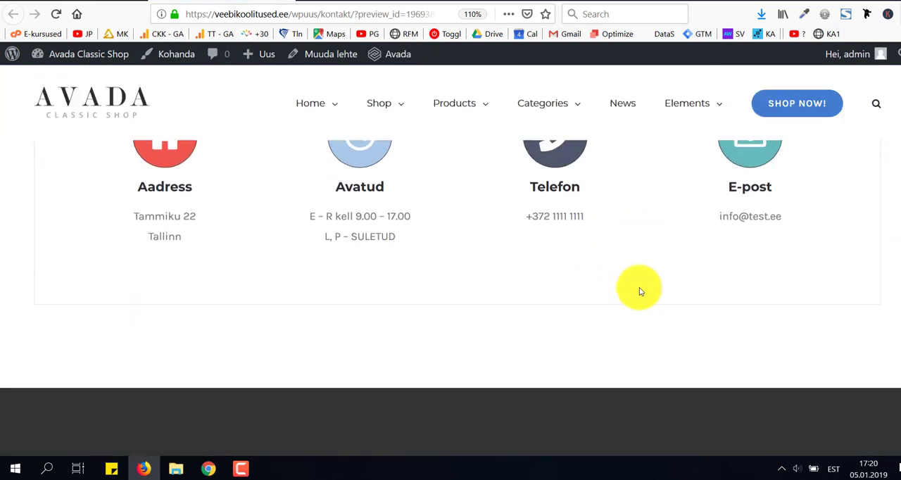
{"action": "scroll", "coordinate": [641, 291], "scroll_direction": "down", "scroll_amount": 4}
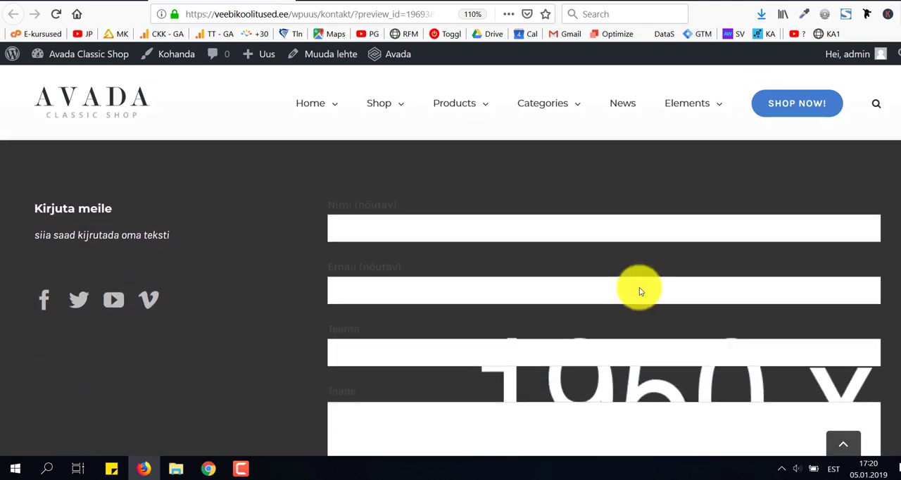
{"action": "scroll", "coordinate": [640, 287], "scroll_direction": "down", "scroll_amount": 3}
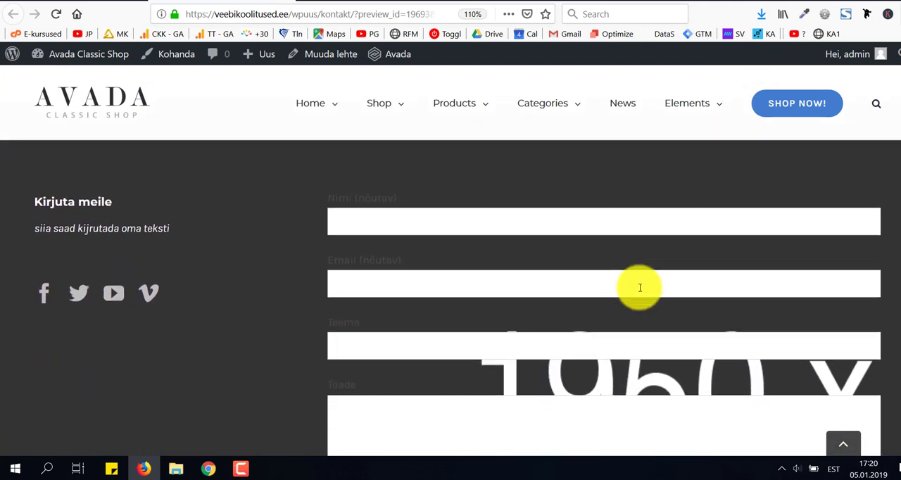
{"action": "scroll", "coordinate": [640, 287], "scroll_direction": "down", "scroll_amount": 2}
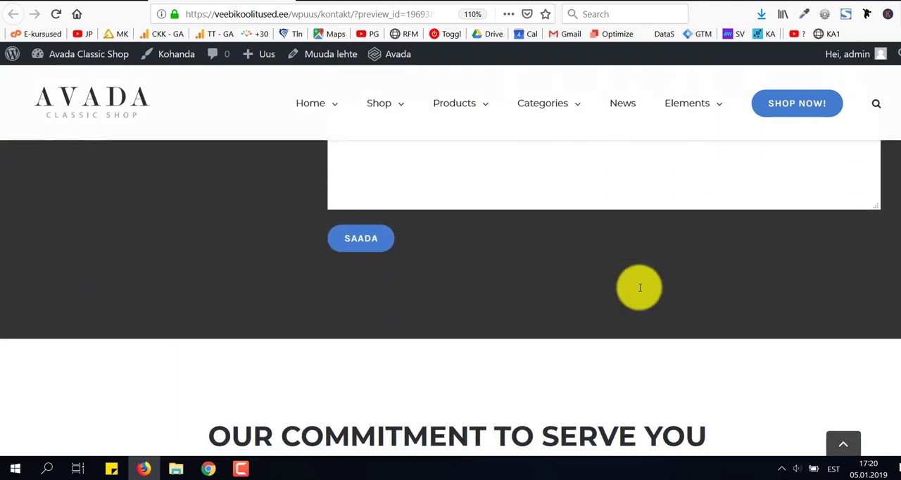
{"action": "scroll", "coordinate": [640, 289], "scroll_direction": "up", "scroll_amount": 4}
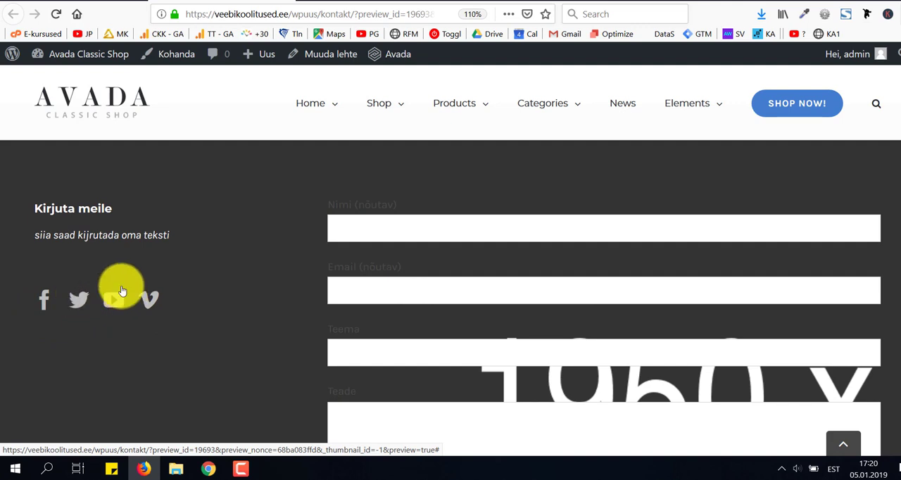
Return to the page editor and remove the background image of the container that holds the Code Block.
{"action": "left_click", "coordinate": [77, 2]}
{"action": "mouse_move", "coordinate": [507, 299]}
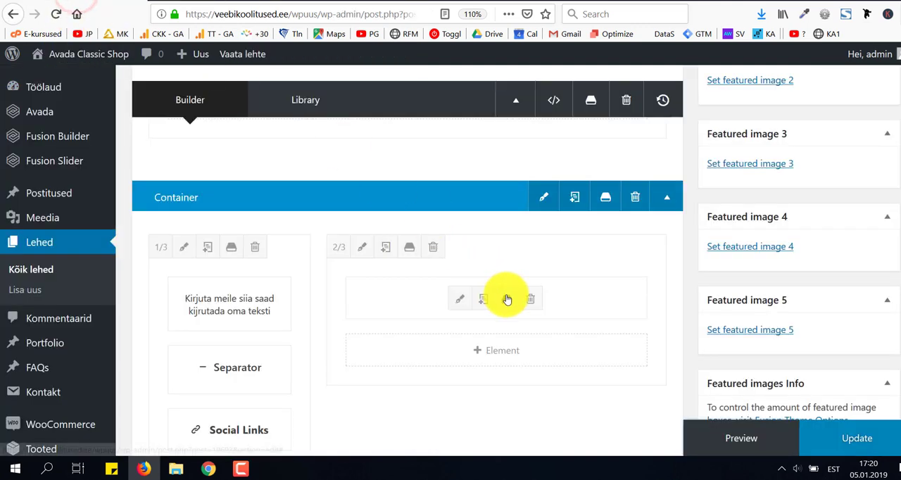
{"action": "left_click", "coordinate": [541, 199]}
{"action": "left_click", "coordinate": [229, 128]}
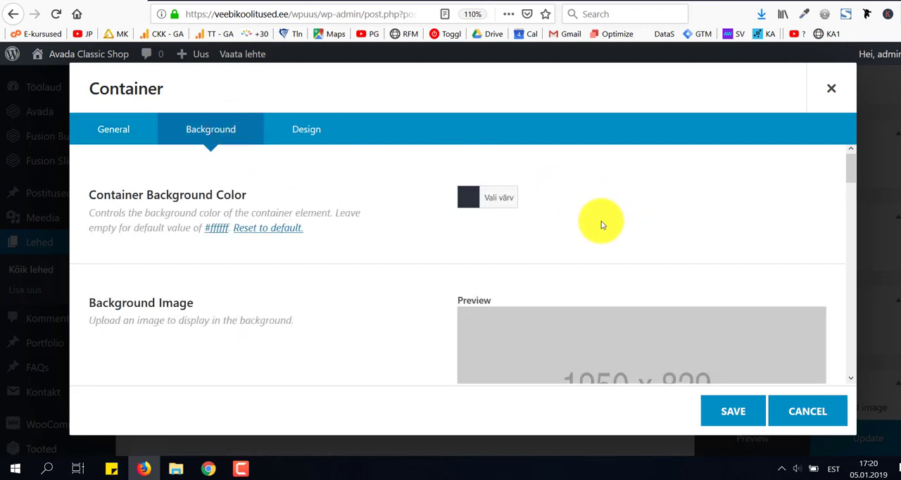
{"action": "scroll", "coordinate": [582, 229], "scroll_direction": "down", "scroll_amount": 2}
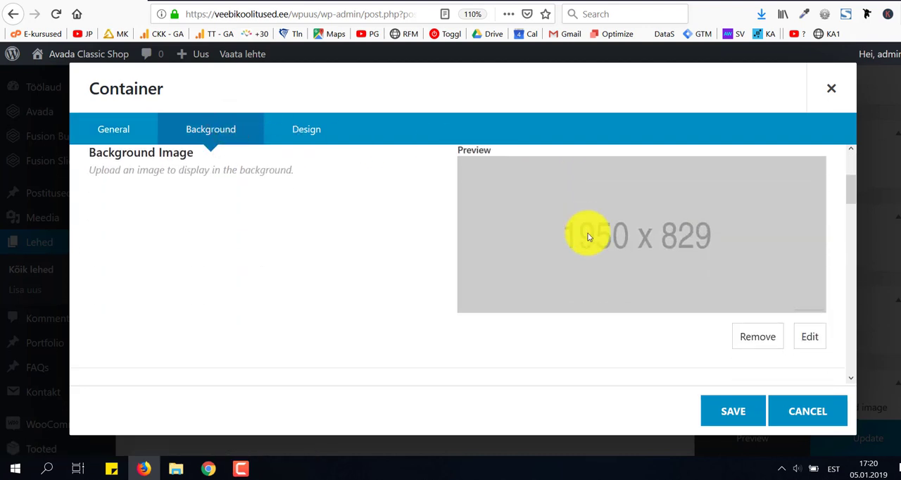
{"action": "left_click", "coordinate": [761, 339]}
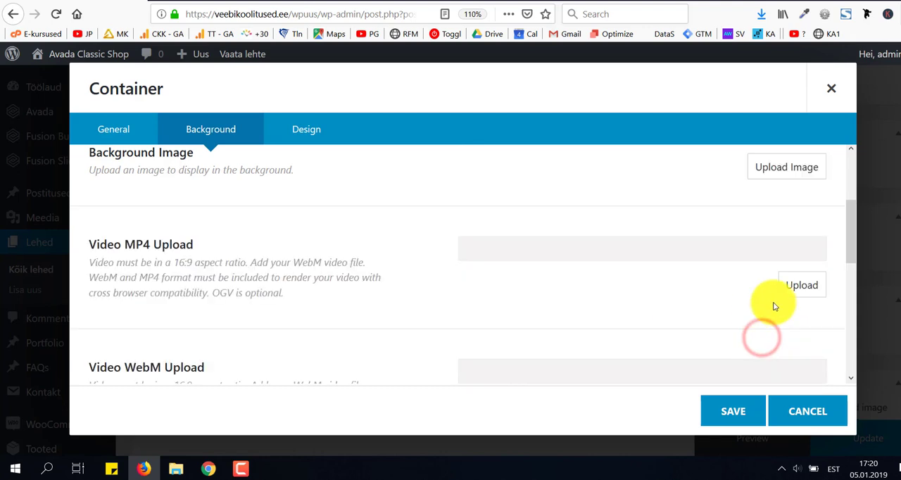
Choose 16252.jpg from the media library as the container's background image and save the container.
{"action": "left_click", "coordinate": [800, 168]}
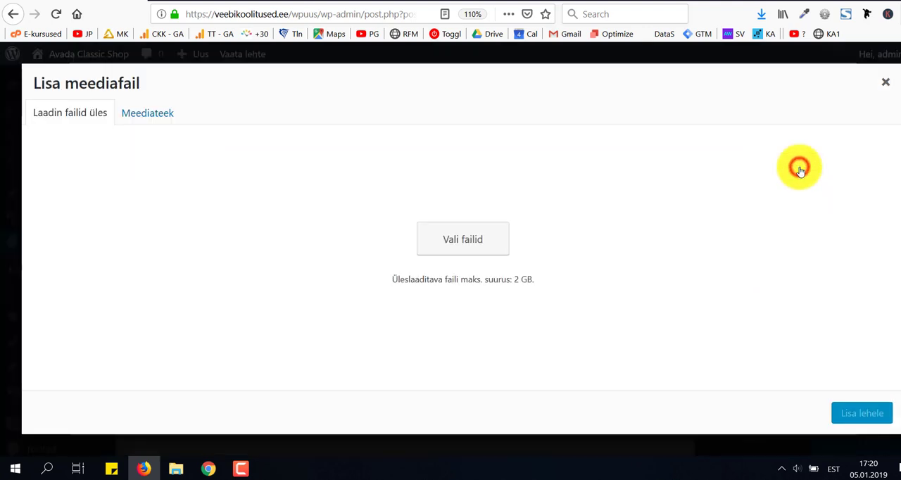
{"action": "left_click", "coordinate": [166, 113]}
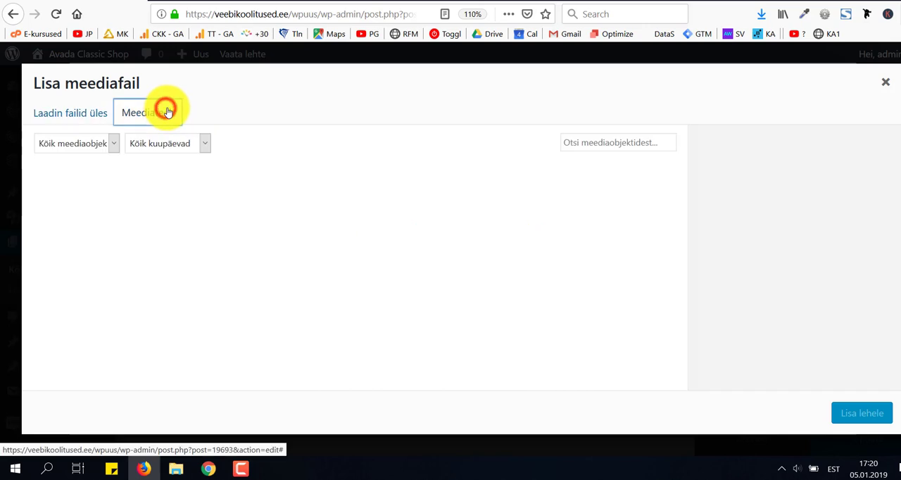
{"action": "scroll", "coordinate": [410, 222], "scroll_direction": "down", "scroll_amount": 5}
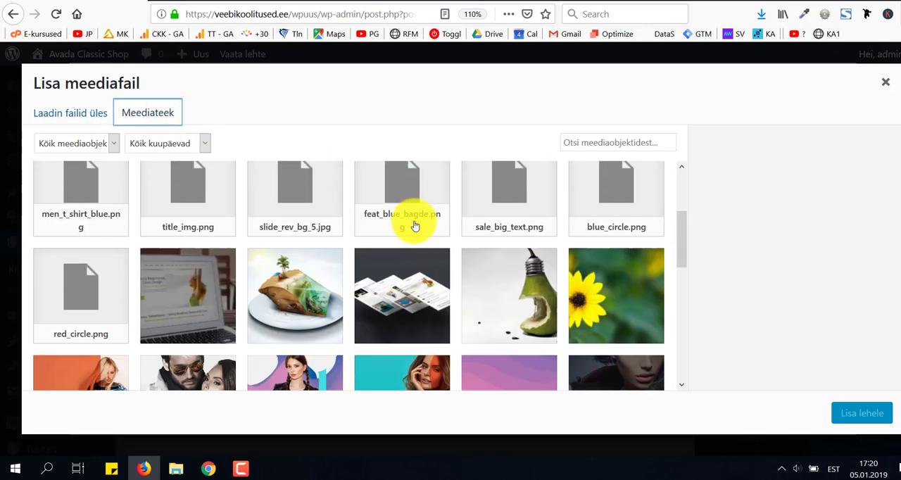
{"action": "scroll", "coordinate": [412, 226], "scroll_direction": "up", "scroll_amount": 1}
{"action": "left_click", "coordinate": [501, 266]}
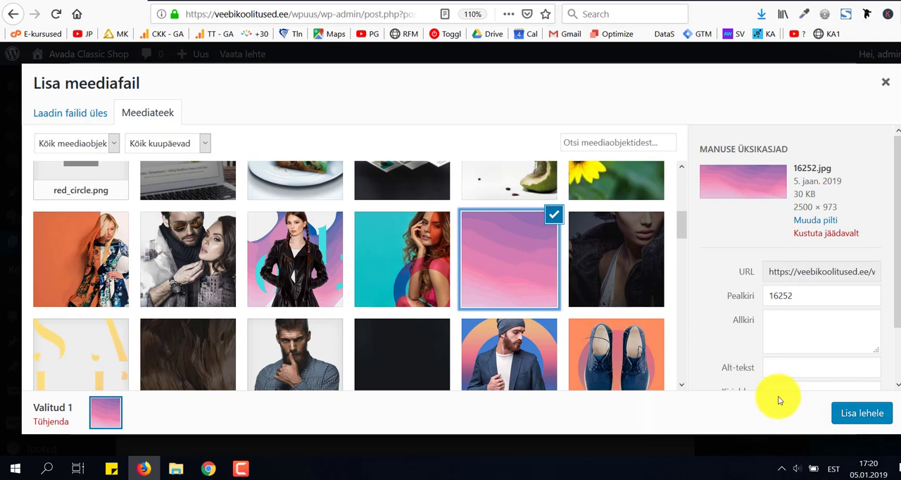
{"action": "left_click", "coordinate": [856, 414]}
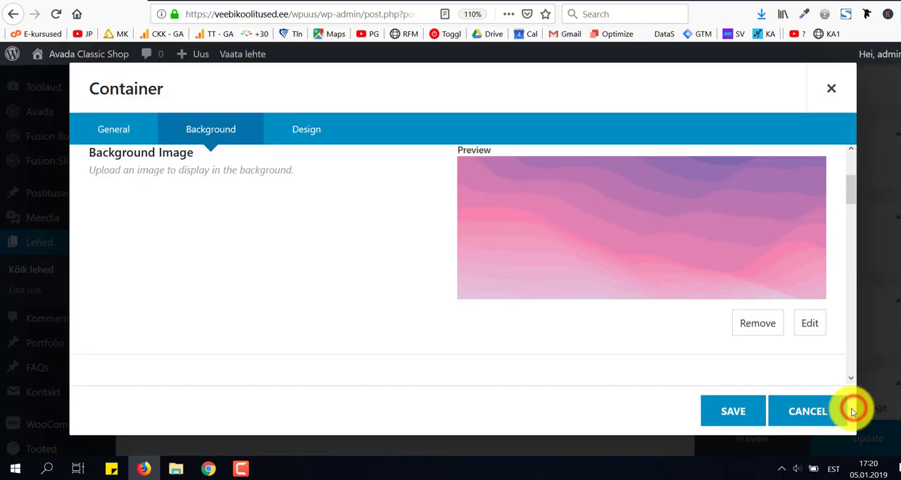
{"action": "left_click", "coordinate": [740, 411]}
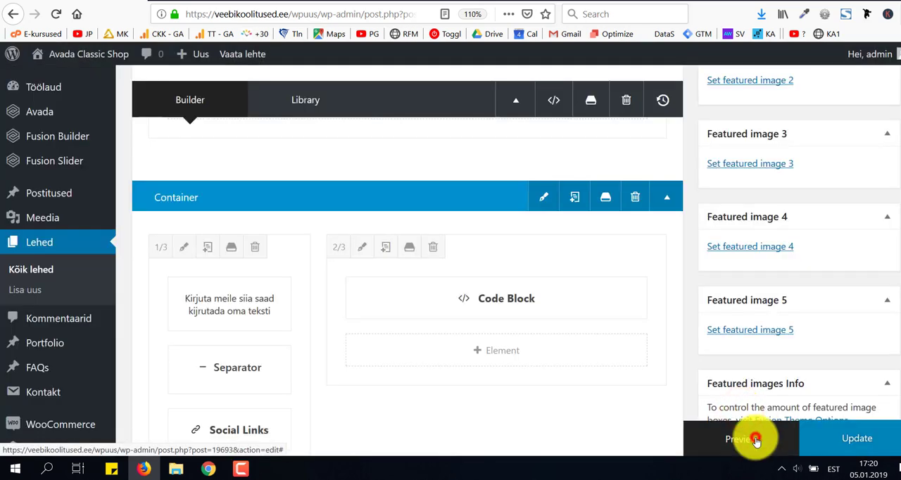
Preview the Kontakt page and check the contact form section against its background image.
{"action": "left_click", "coordinate": [755, 440]}
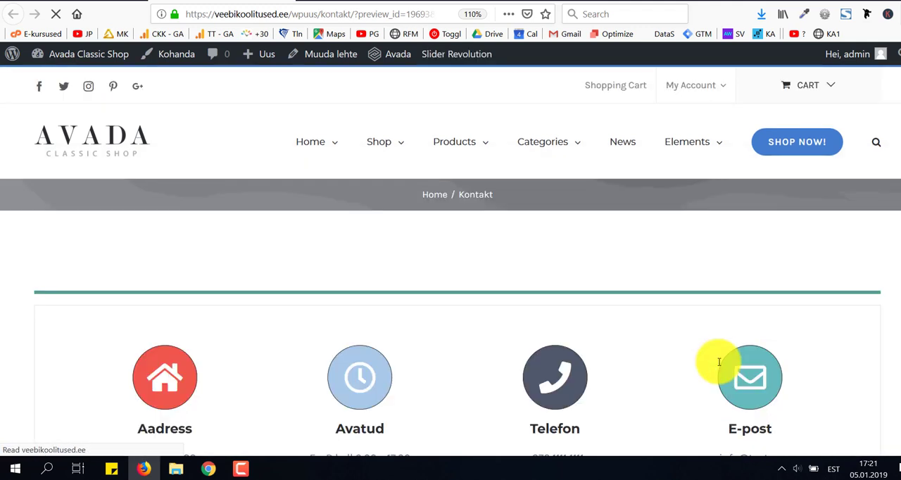
{"action": "scroll", "coordinate": [719, 362], "scroll_direction": "down", "scroll_amount": 5}
{"action": "scroll", "coordinate": [719, 361], "scroll_direction": "down", "scroll_amount": 4}
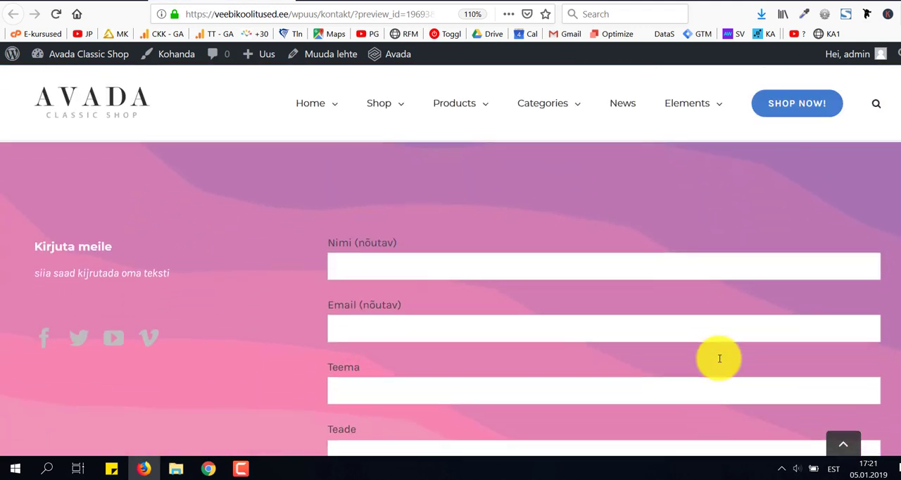
{"action": "scroll", "coordinate": [720, 359], "scroll_direction": "down", "scroll_amount": 4}
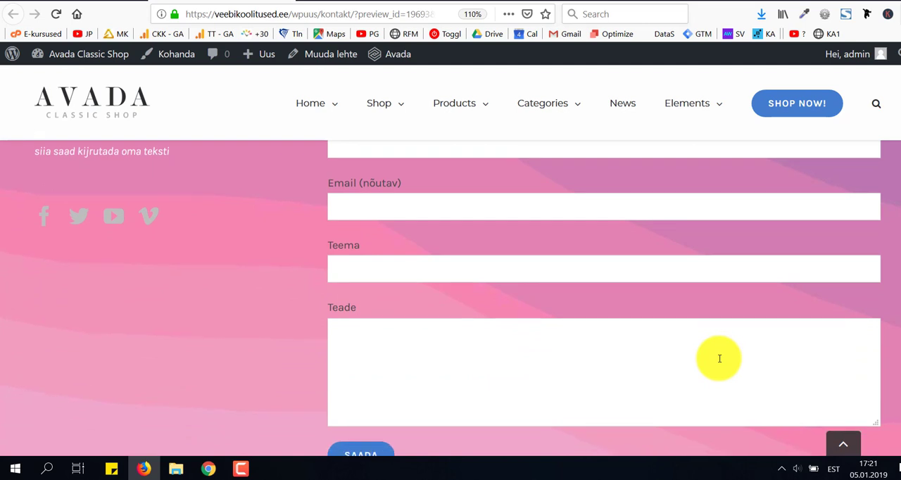
{"action": "scroll", "coordinate": [719, 362], "scroll_direction": "up", "scroll_amount": 5}
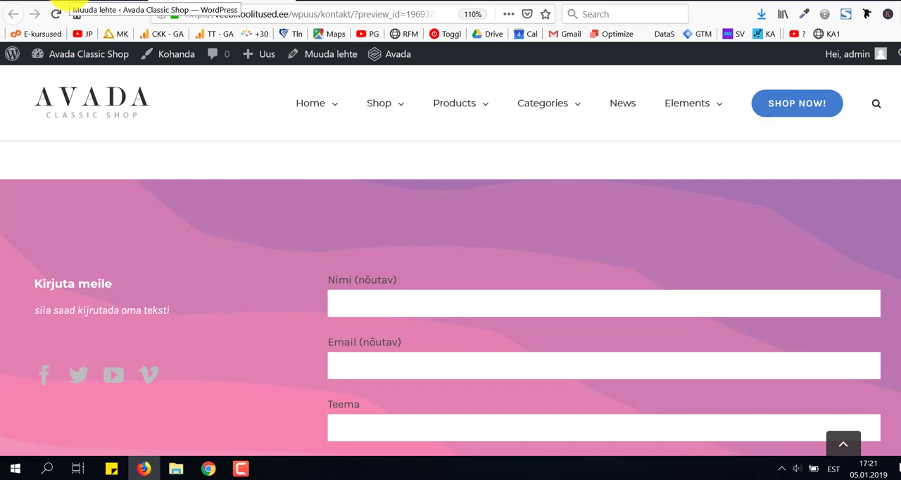
{"action": "left_click", "coordinate": [58, 5]}
{"action": "scroll", "coordinate": [325, 296], "scroll_direction": "down", "scroll_amount": 3}
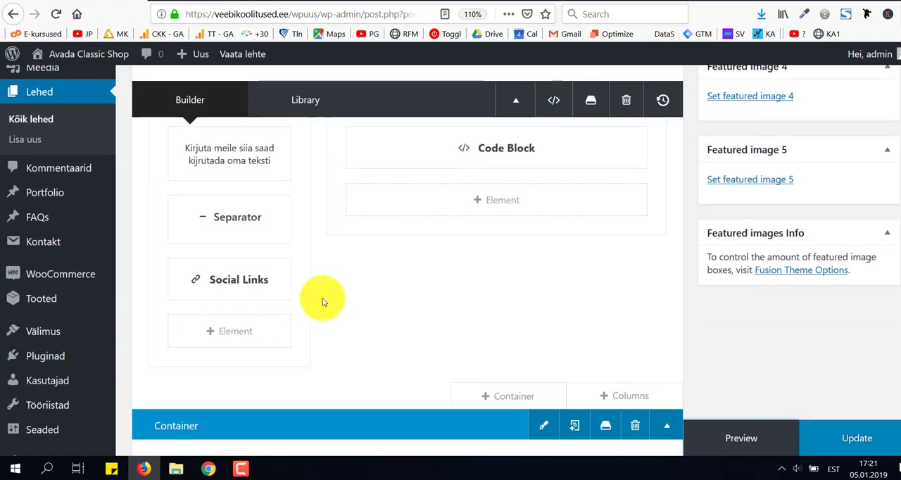
{"action": "left_click", "coordinate": [189, 281]}
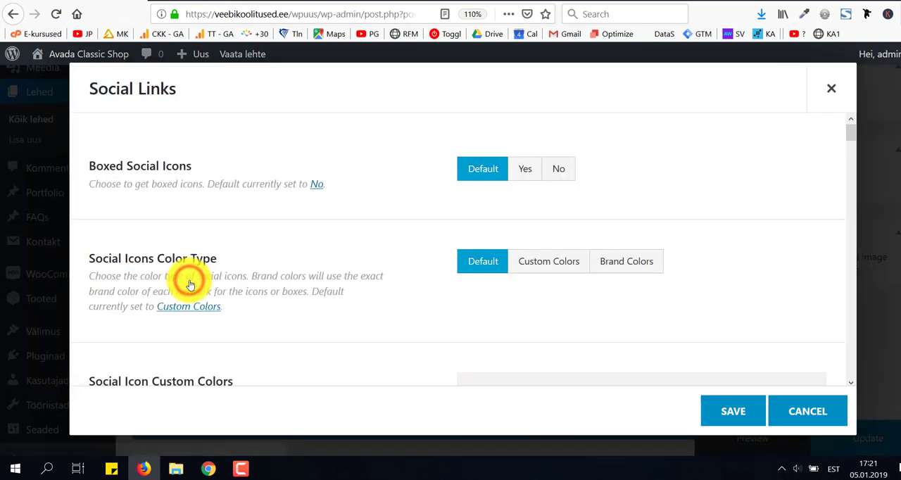
{"action": "scroll", "coordinate": [382, 251], "scroll_direction": "down", "scroll_amount": 3}
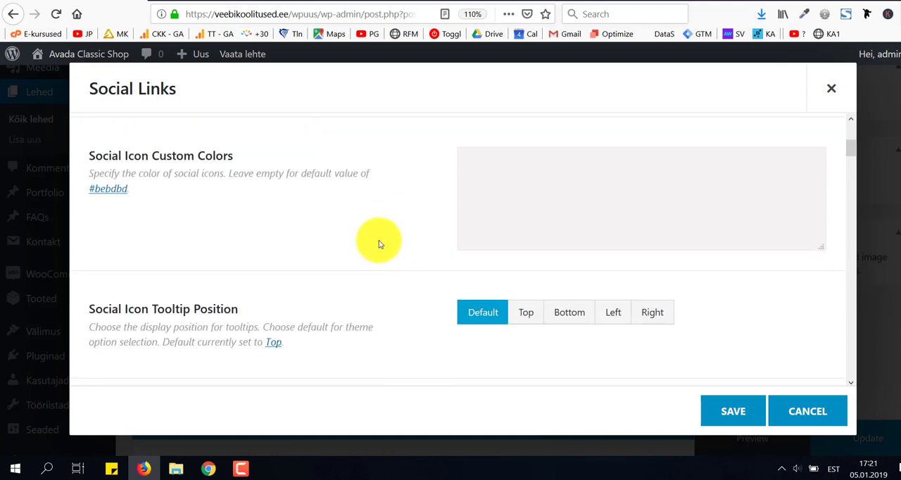
{"action": "scroll", "coordinate": [381, 248], "scroll_direction": "down", "scroll_amount": 3}
{"action": "scroll", "coordinate": [379, 243], "scroll_direction": "down", "scroll_amount": 5}
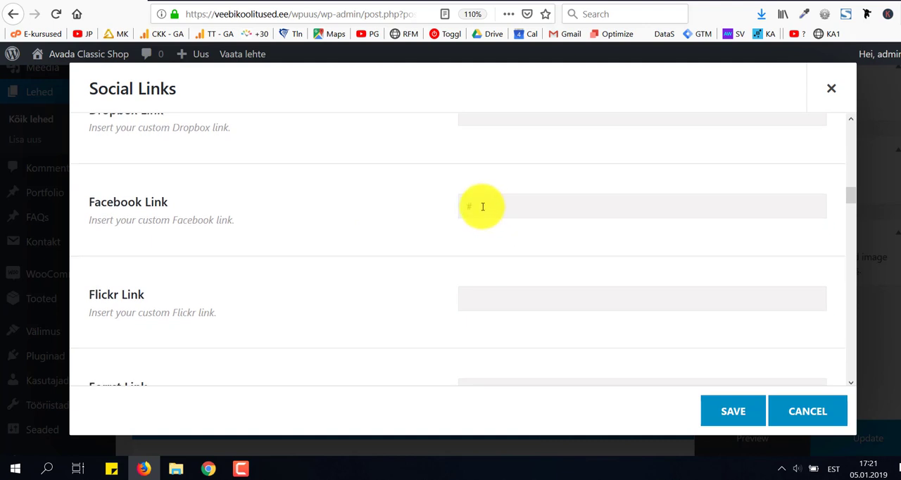
{"action": "left_click_drag", "start_coordinate": [475, 208], "coordinate": [417, 217]}
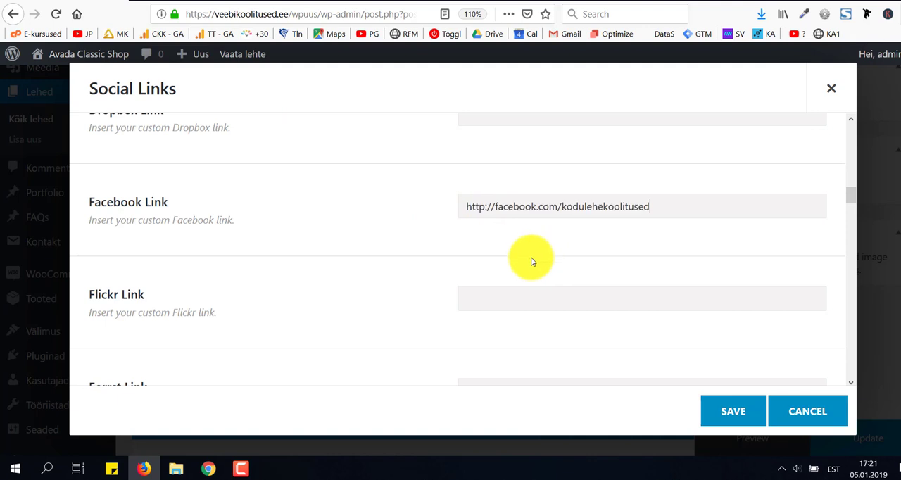
Clear the Twitter, Vimeo and Youtube links in the Social Links element.
{"action": "scroll", "coordinate": [532, 262], "scroll_direction": "down", "scroll_amount": 5}
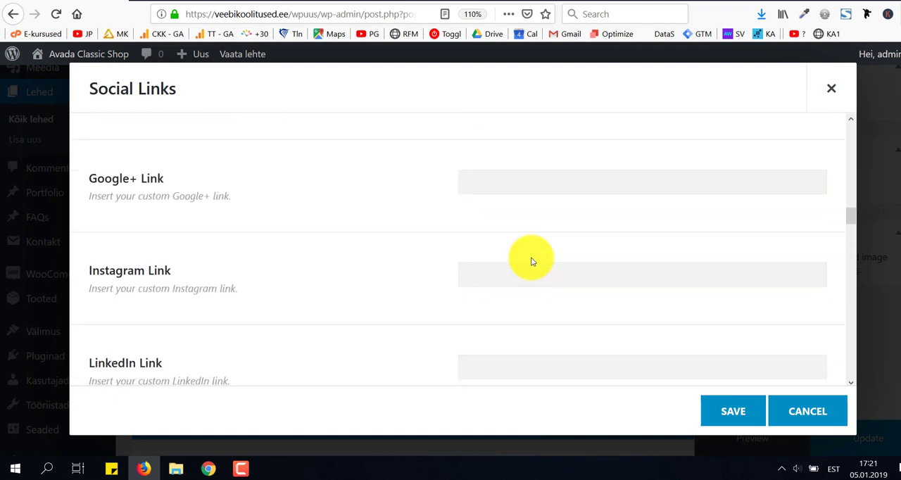
{"action": "scroll", "coordinate": [532, 262], "scroll_direction": "down", "scroll_amount": 6}
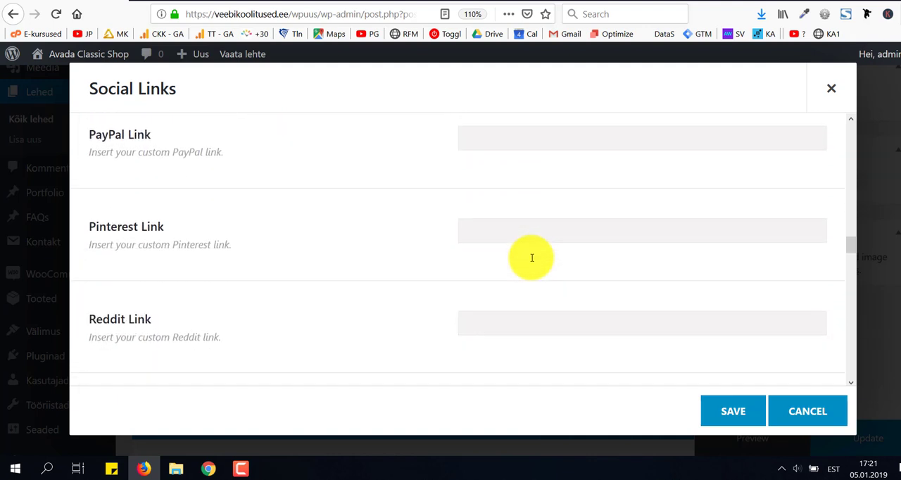
{"action": "scroll", "coordinate": [532, 257], "scroll_direction": "down", "scroll_amount": 6}
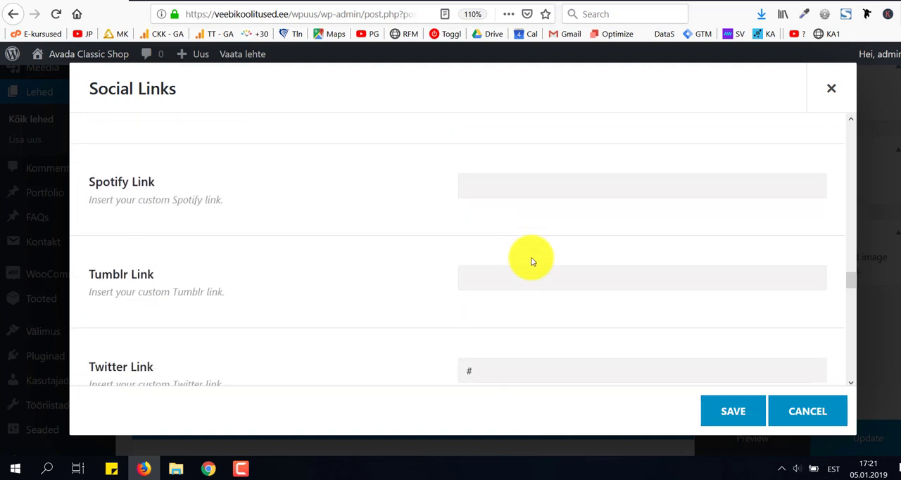
{"action": "scroll", "coordinate": [531, 262], "scroll_direction": "down", "scroll_amount": 4}
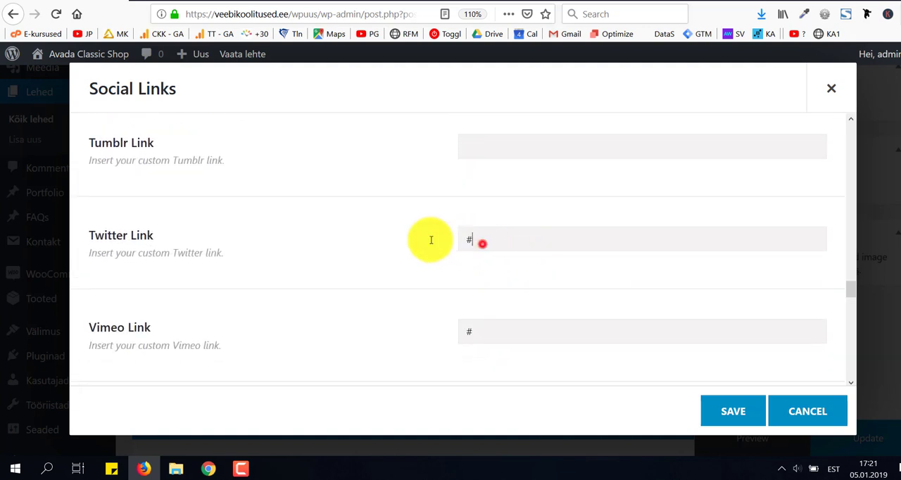
{"action": "double_click", "coordinate": [483, 239]}
{"action": "key", "text": "BackSpace"}
{"action": "scroll", "coordinate": [487, 310], "scroll_direction": "down", "scroll_amount": 3}
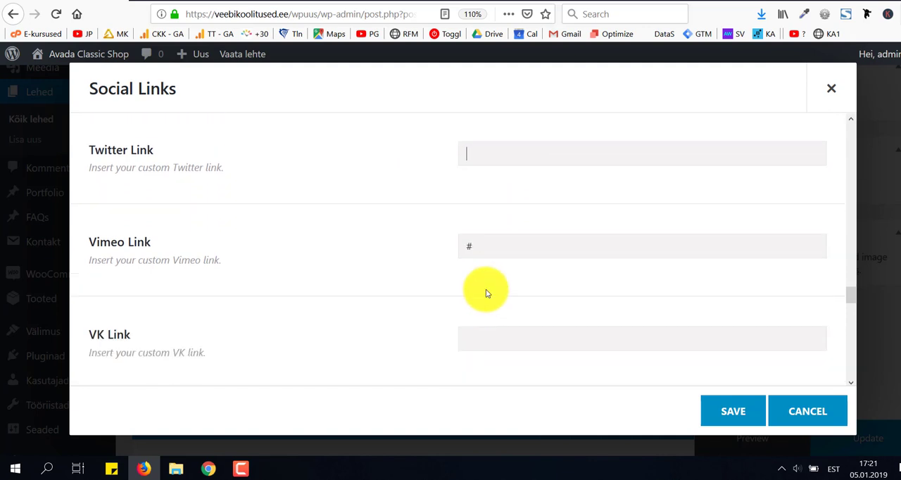
{"action": "double_click", "coordinate": [476, 183]}
{"action": "key", "text": "BackSpace"}
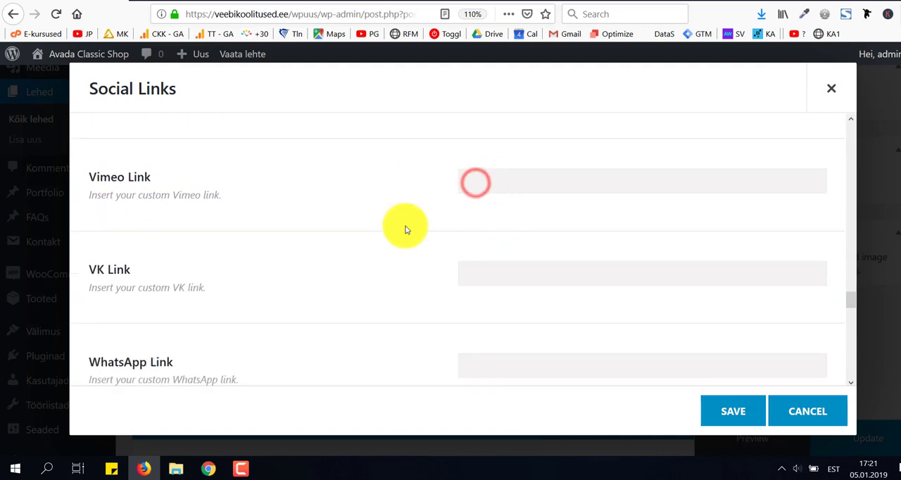
{"action": "scroll", "coordinate": [409, 233], "scroll_direction": "down", "scroll_amount": 4}
{"action": "scroll", "coordinate": [416, 246], "scroll_direction": "down", "scroll_amount": 4}
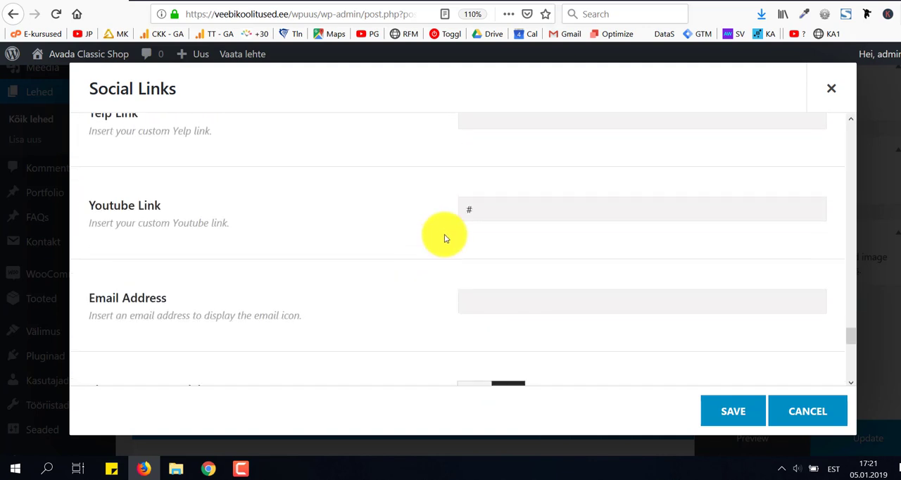
{"action": "double_click", "coordinate": [483, 209]}
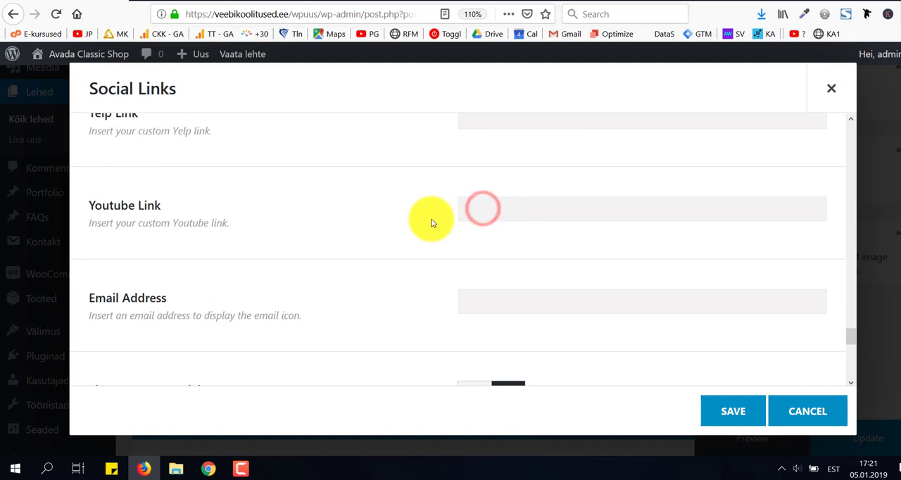
Save the Social Links element and update the Kontakt page.
{"action": "scroll", "coordinate": [522, 232], "scroll_direction": "down", "scroll_amount": 3}
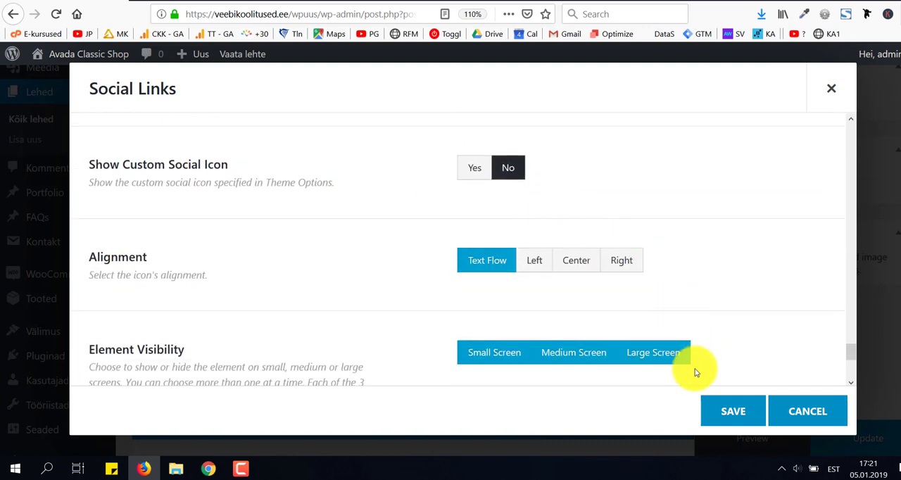
{"action": "left_click", "coordinate": [741, 415]}
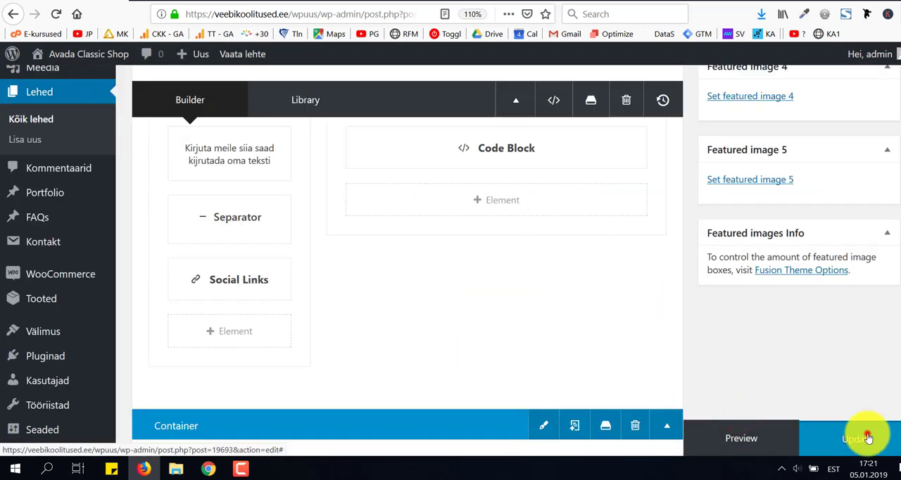
{"action": "left_click", "coordinate": [866, 433]}
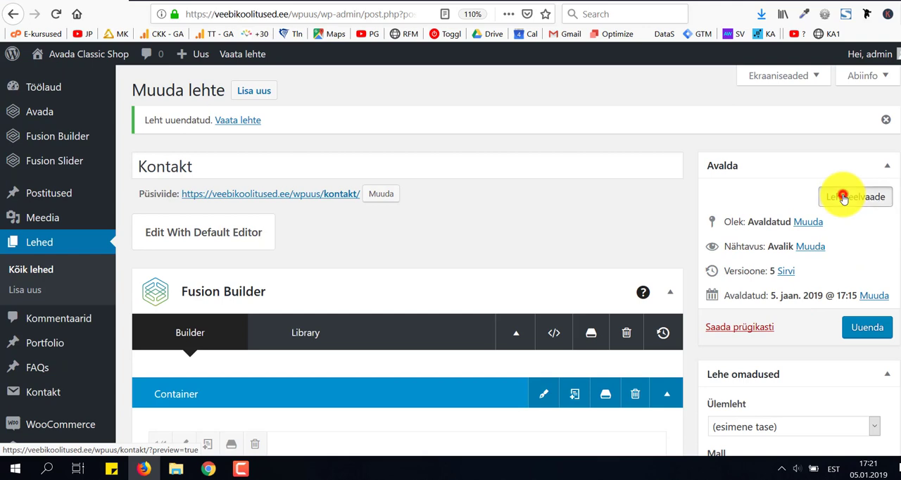
Preview the Kontakt page, test the Facebook icon under Kirjuta meile, and return to the preview from the opened Facebook page.
{"action": "left_click", "coordinate": [843, 197]}
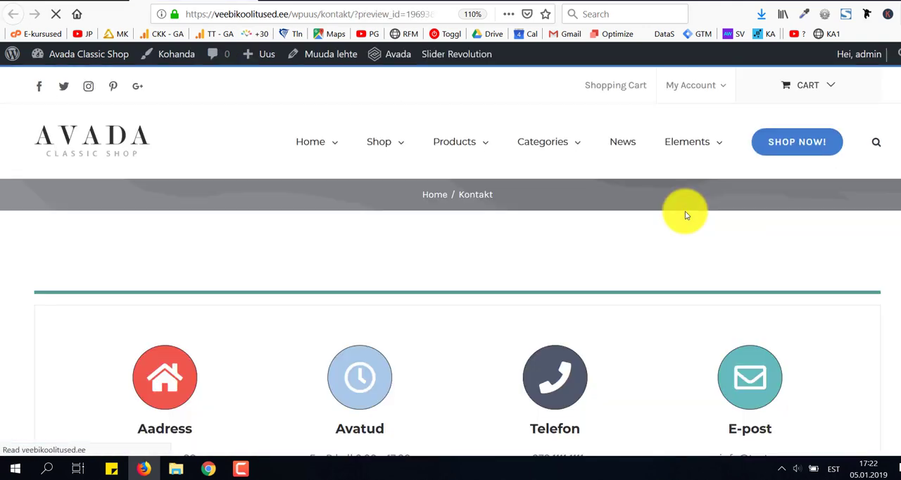
{"action": "scroll", "coordinate": [687, 215], "scroll_direction": "down", "scroll_amount": 6}
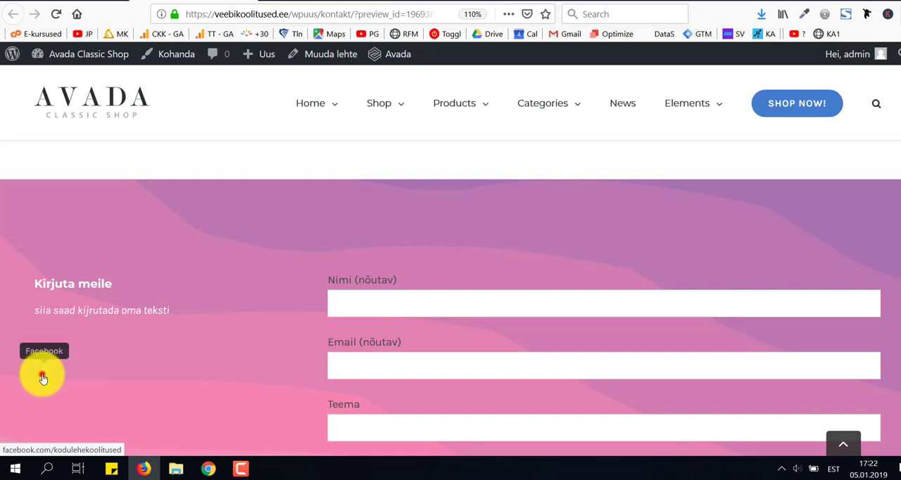
{"action": "left_click", "coordinate": [43, 379]}
{"action": "scroll", "coordinate": [517, 255], "scroll_direction": "down", "scroll_amount": 2}
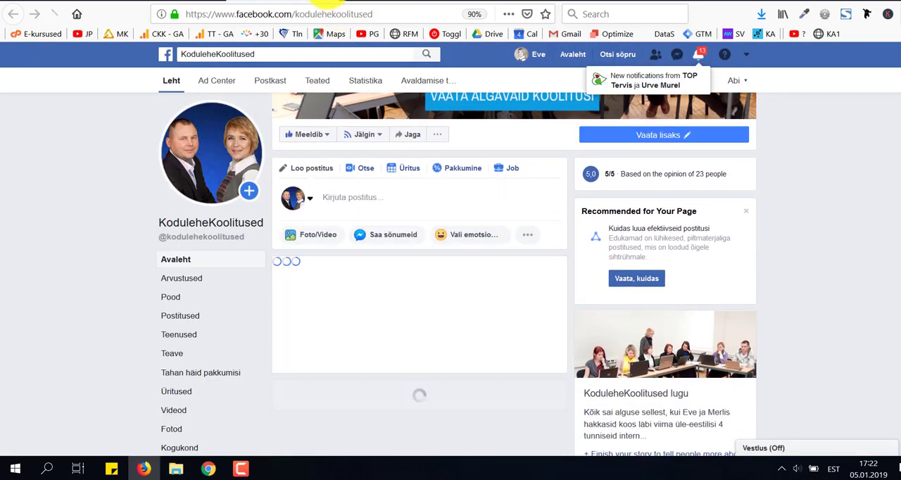
{"action": "left_click", "coordinate": [318, 2]}
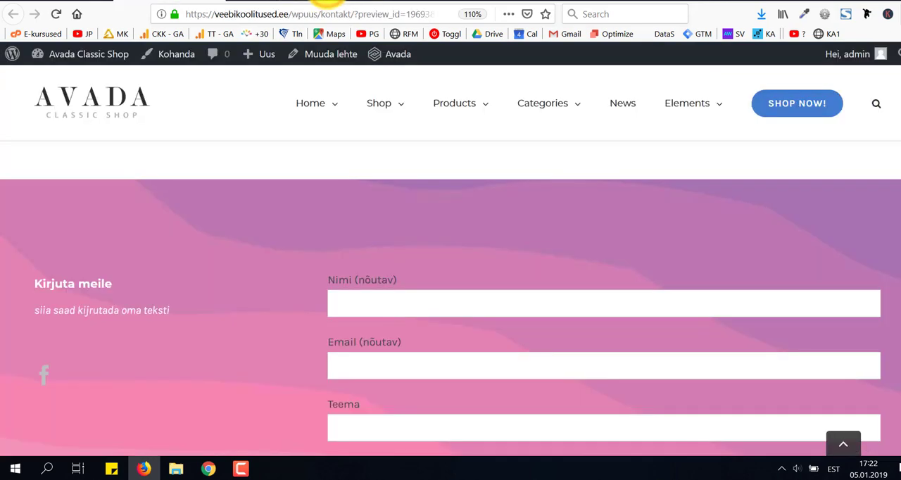
In the Kontakt page editor, delete the container with the OUR COMMITMENT TO SERVE YOU heading and update the page.
{"action": "left_click", "coordinate": [80, 2]}
{"action": "scroll", "coordinate": [378, 247], "scroll_direction": "down", "scroll_amount": 5}
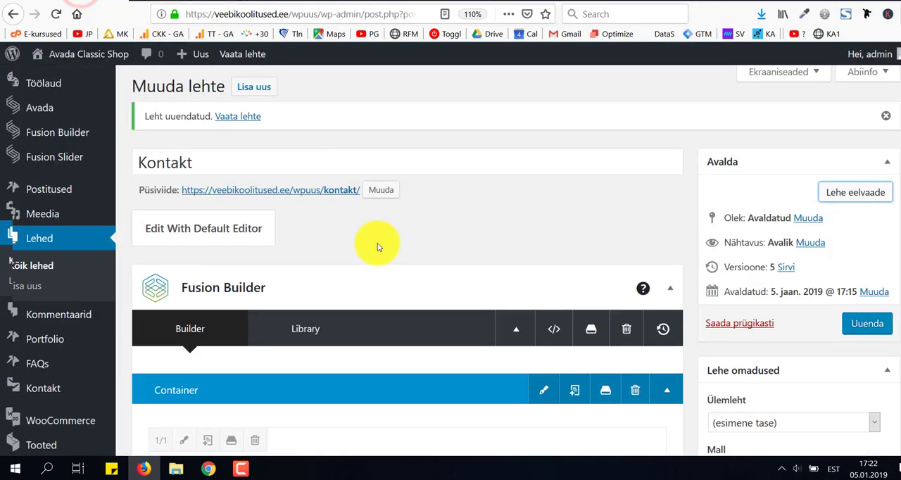
{"action": "scroll", "coordinate": [454, 267], "scroll_direction": "down", "scroll_amount": 5}
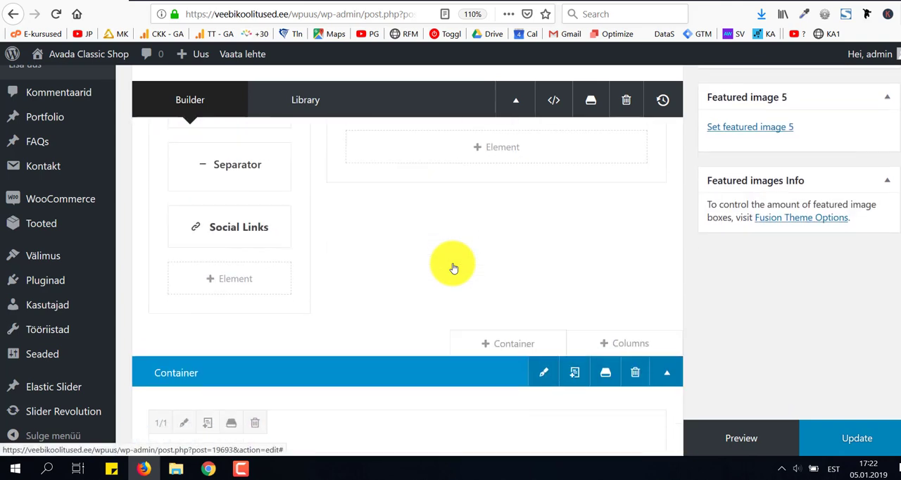
{"action": "scroll", "coordinate": [453, 268], "scroll_direction": "down", "scroll_amount": 1}
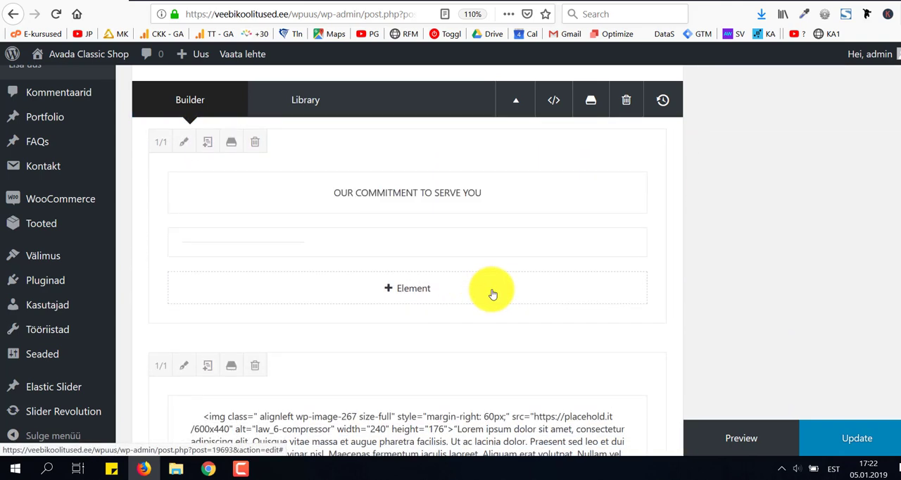
{"action": "scroll", "coordinate": [492, 294], "scroll_direction": "down", "scroll_amount": 4}
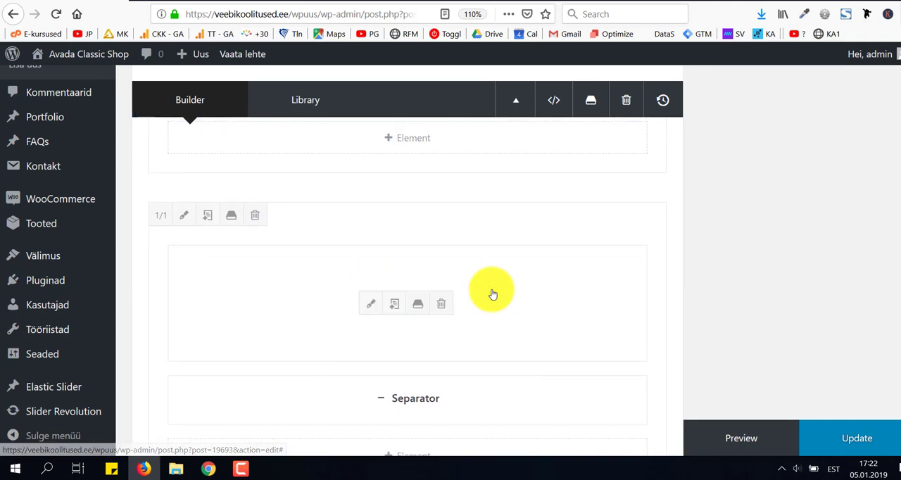
{"action": "scroll", "coordinate": [492, 289], "scroll_direction": "up", "scroll_amount": 4}
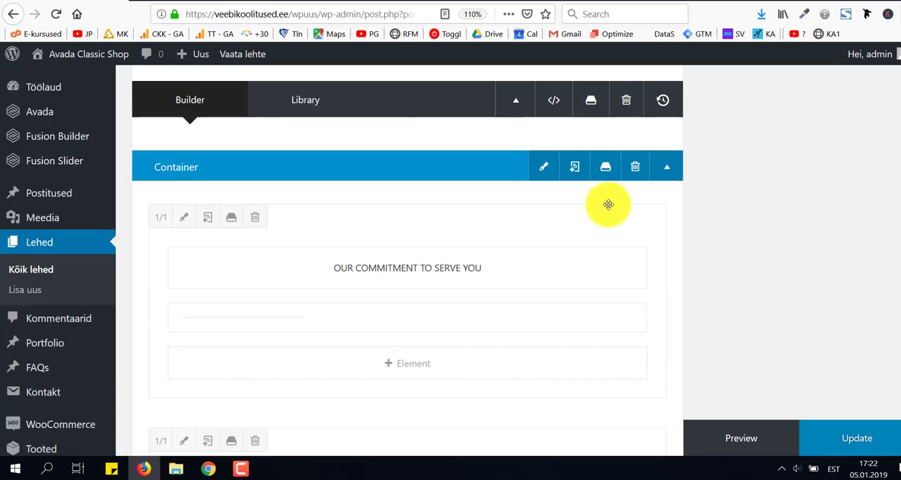
{"action": "left_click", "coordinate": [631, 166]}
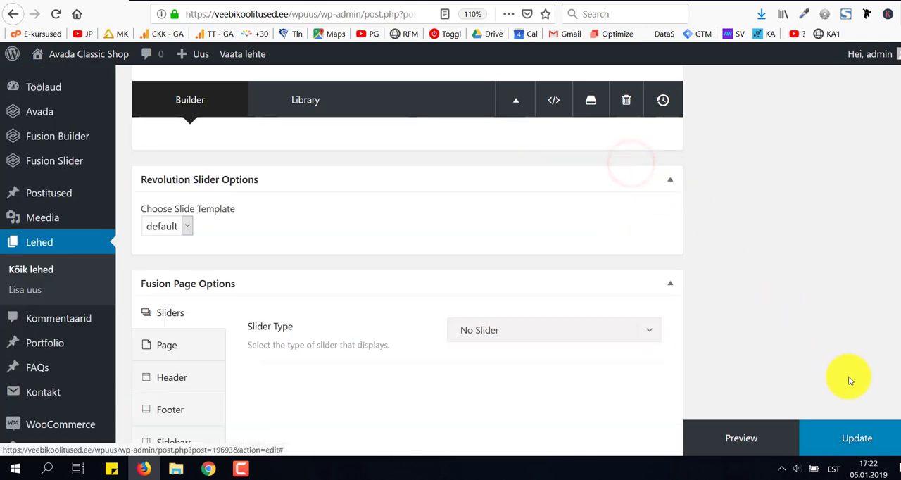
{"action": "left_click", "coordinate": [857, 438]}
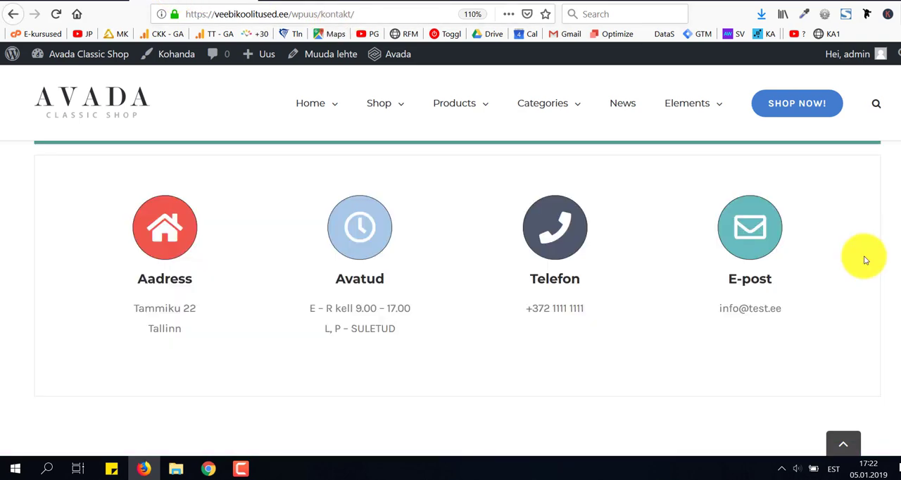
Review the live Kontakt page from the contact details boxes through to the end of the contact form.
{"action": "scroll", "coordinate": [866, 260], "scroll_direction": "down", "scroll_amount": 5}
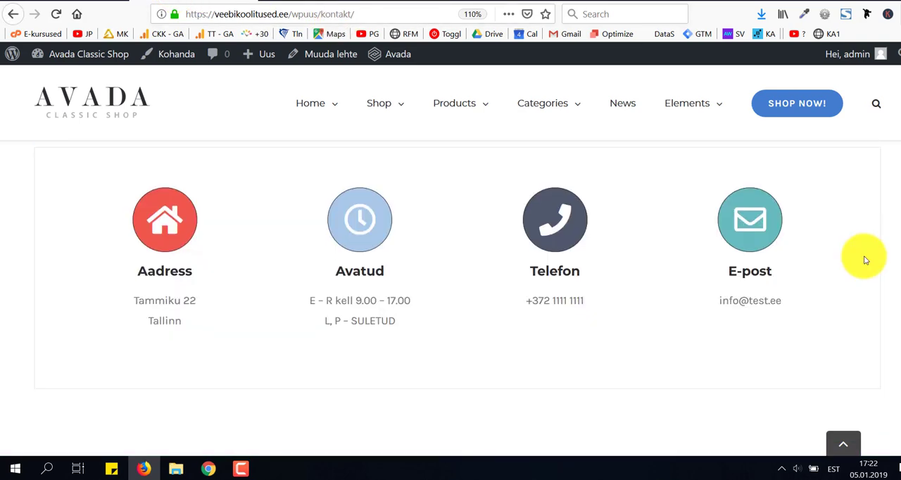
{"action": "scroll", "coordinate": [865, 260], "scroll_direction": "down", "scroll_amount": 5}
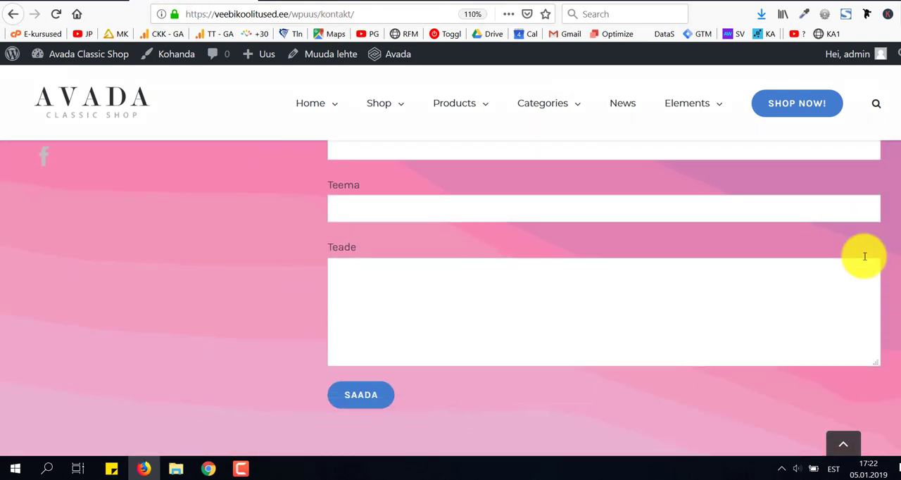
{"action": "scroll", "coordinate": [865, 260], "scroll_direction": "up", "scroll_amount": 5}
{"action": "scroll", "coordinate": [864, 255], "scroll_direction": "up", "scroll_amount": 5}
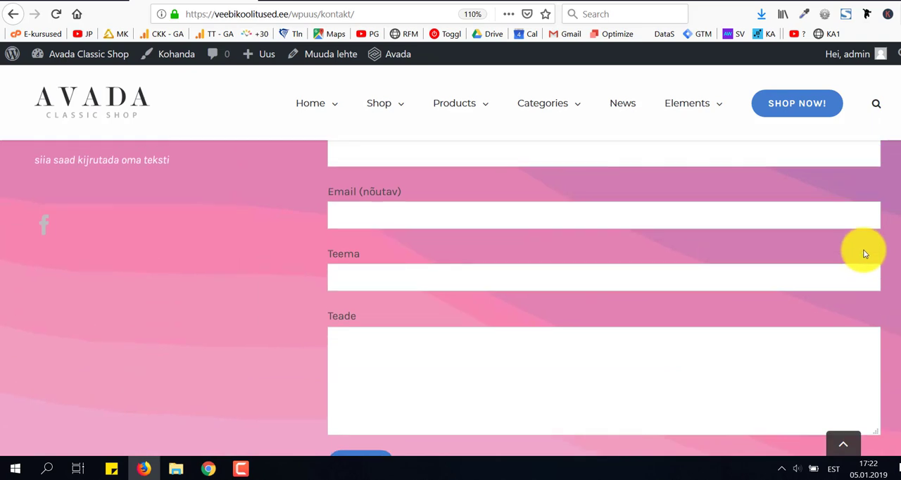